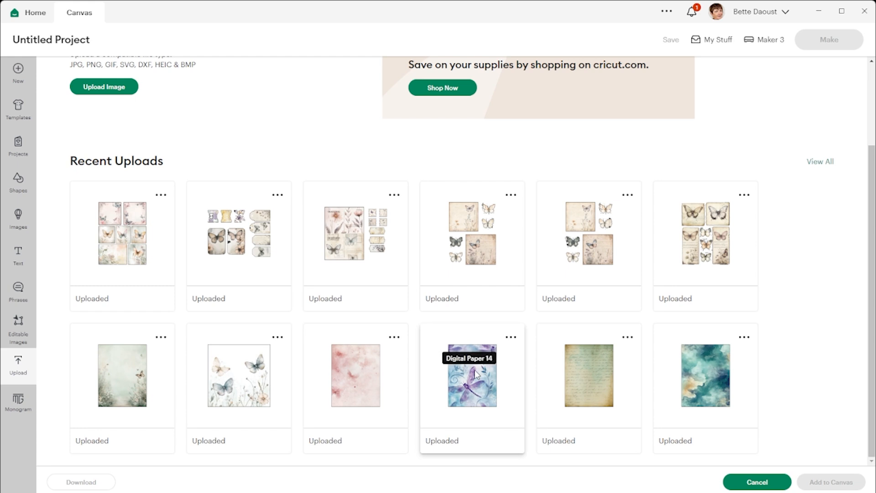
# Step: Add the purple dragonfly upload, Digital Paper 14, from the recent uploads to the canvas
pyautogui.click(475, 374)
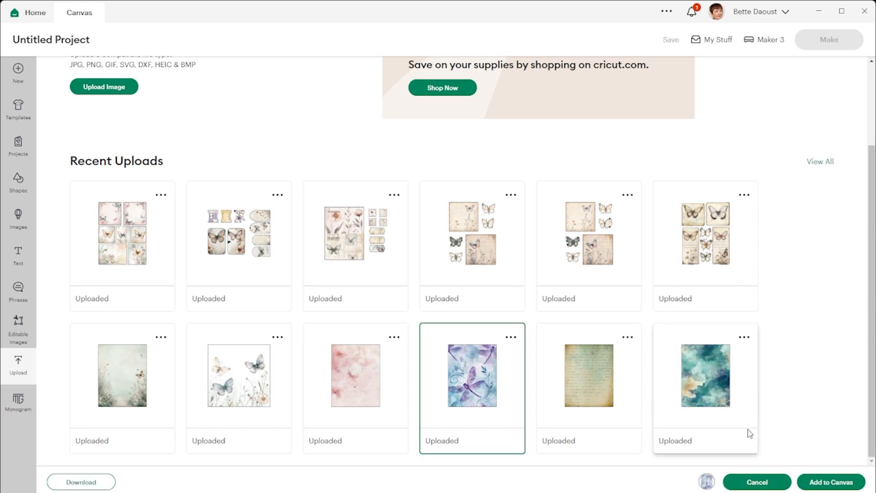
pyautogui.click(833, 483)
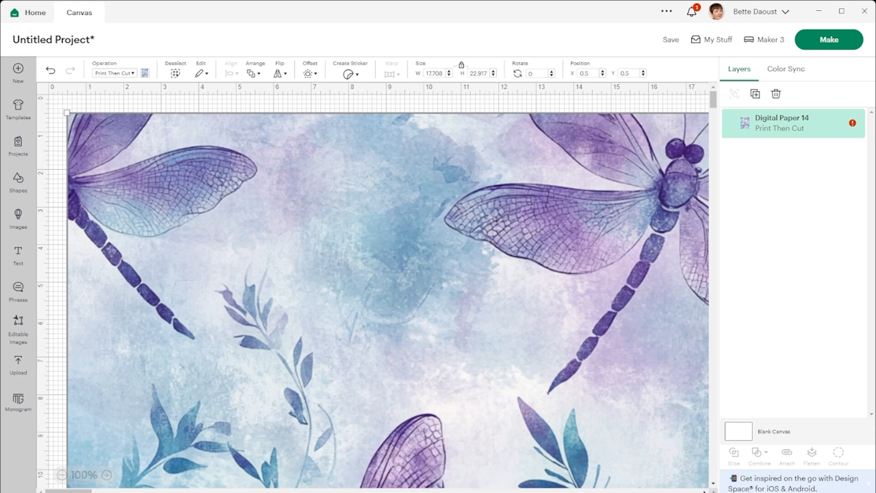
# Step: Set the dragonfly image's width to 11.5 in with its proportions locked
pyautogui.hscroll(3, 379, 286)
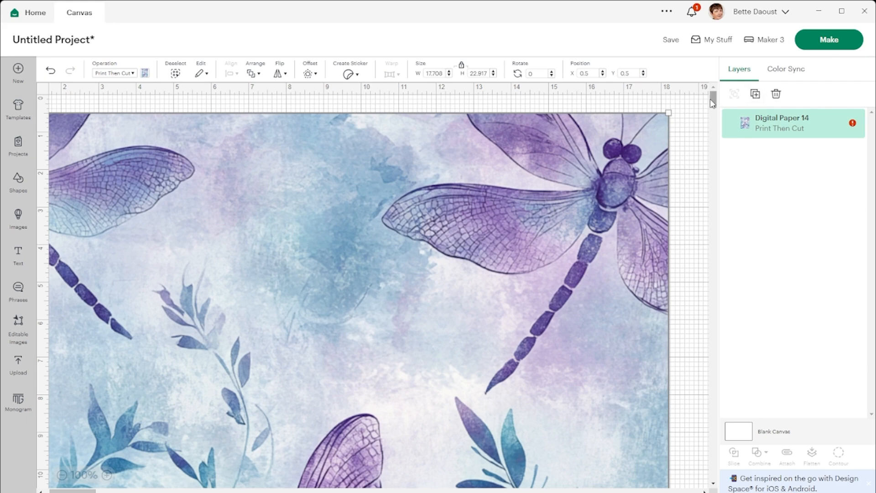
pyautogui.moveTo(712, 103); pyautogui.dragTo(684, 85)
pyautogui.click(445, 73)
pyautogui.moveTo(445, 73); pyautogui.dragTo(413, 76)
pyautogui.write('11.5')
pyautogui.press('Return')
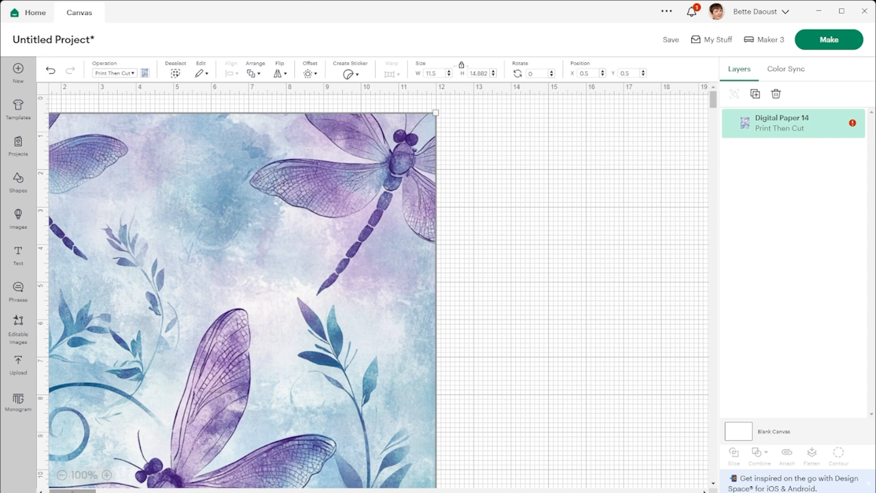
pyautogui.moveTo(68, 490); pyautogui.dragTo(64, 488)
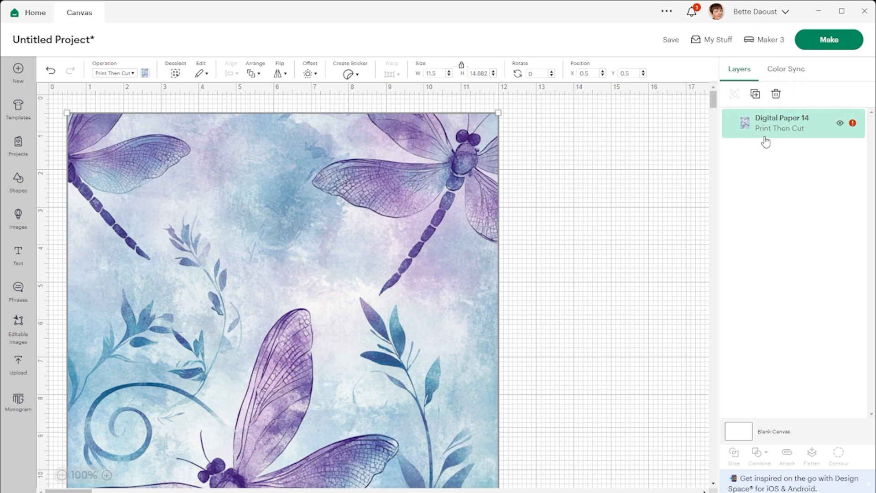
# Step: Auto-resize the oversized image to fit letter paper and move it to about X 2.64, Y 0.74
pyautogui.click(852, 127)
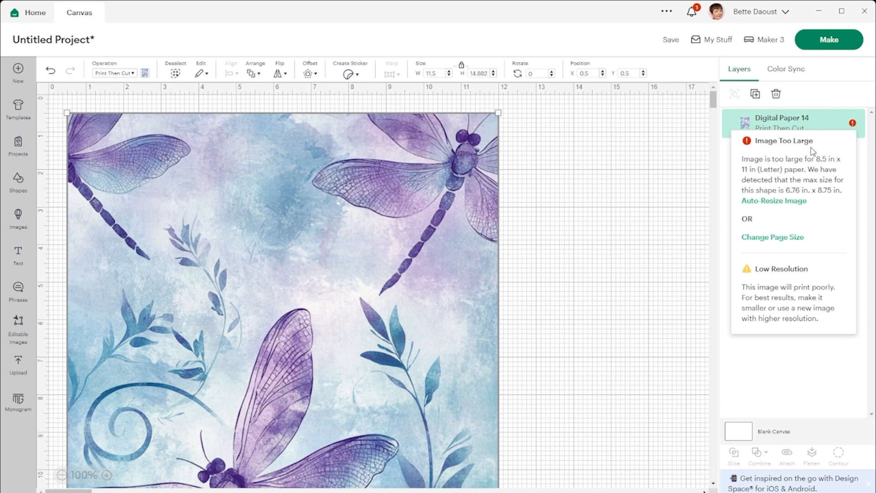
pyautogui.click(771, 203)
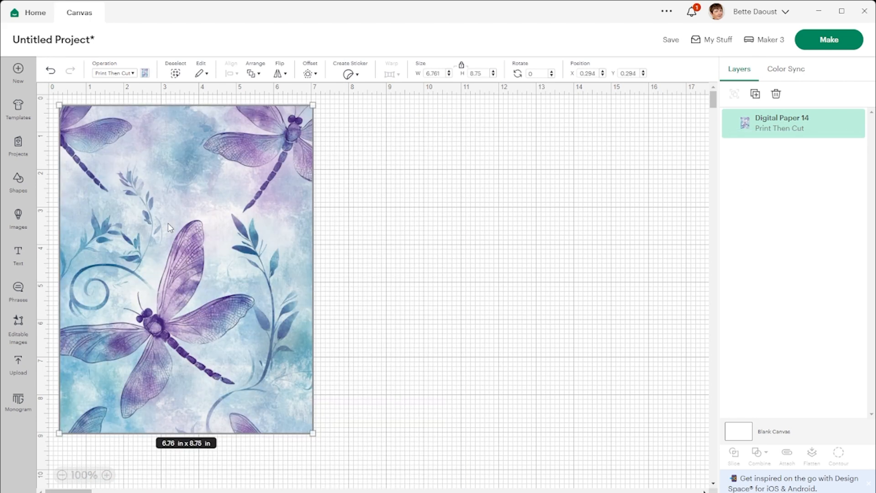
pyautogui.moveTo(173, 225); pyautogui.dragTo(261, 243)
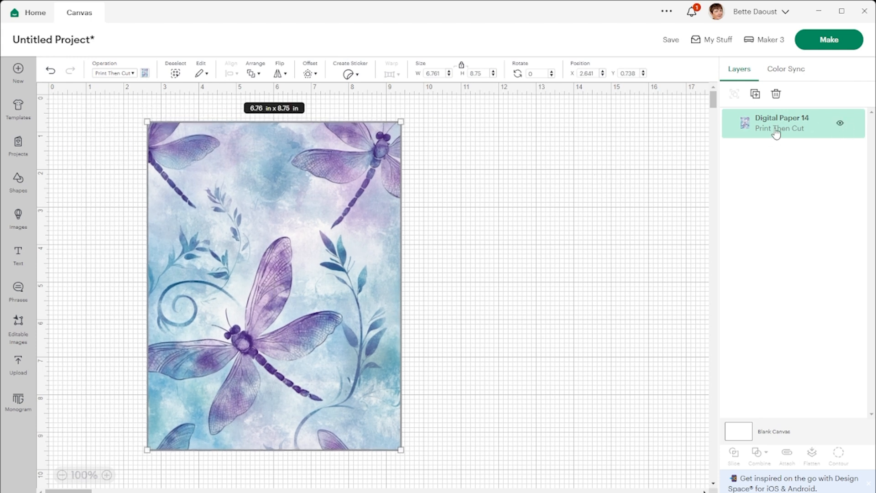
# Step: Preview the image's print area on the mat without saving the project, and return to the canvas
pyautogui.click(823, 44)
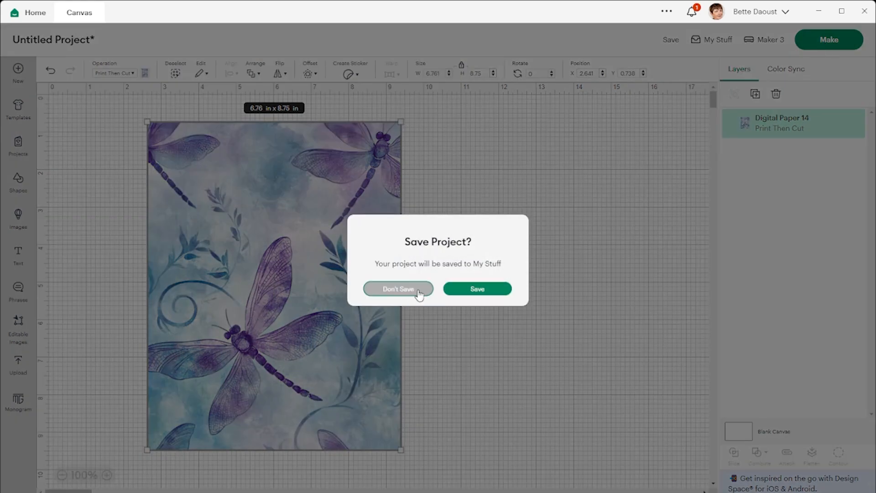
pyautogui.click(408, 292)
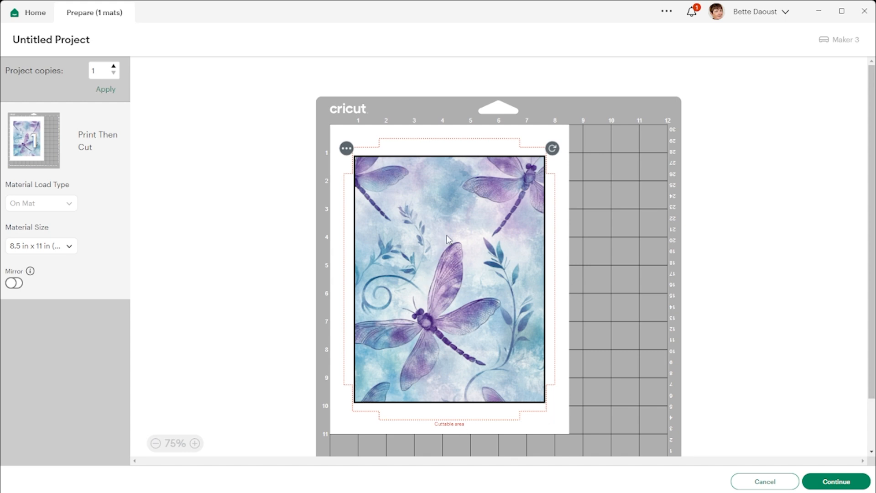
pyautogui.click(770, 482)
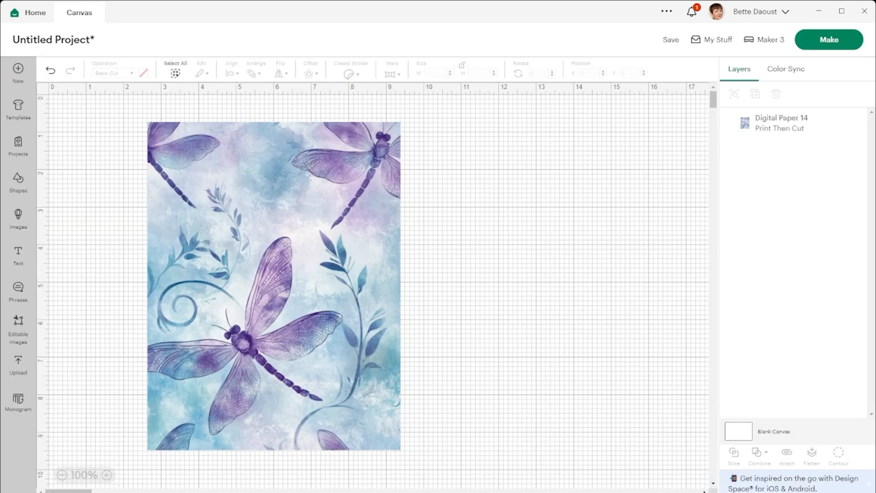
# Step: Undo the image's move, auto-resize and 11.5 in width change
pyautogui.click(51, 71)
pyautogui.click(51, 70)
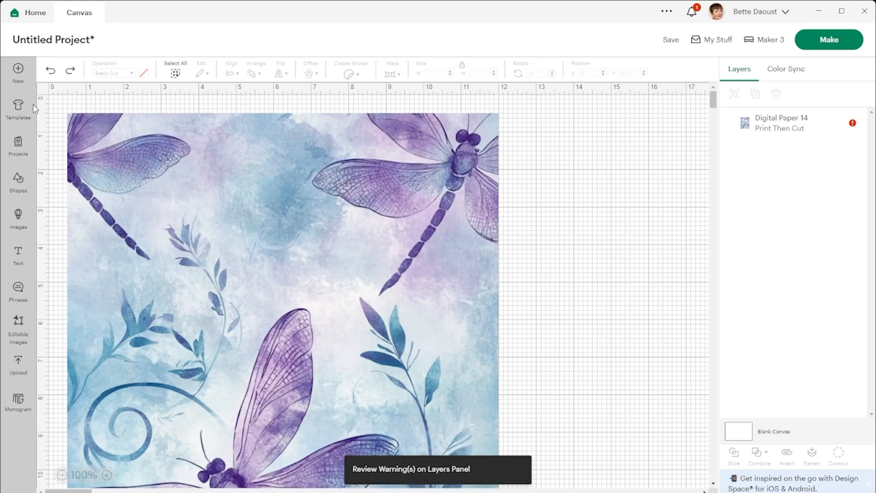
pyautogui.click(51, 71)
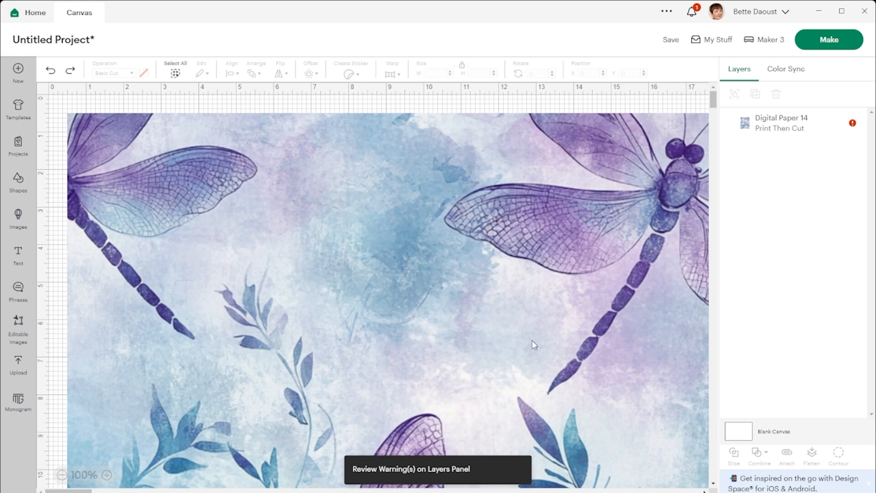
# Step: Change the Print Then Cut page size to 8.5 in x 14 in (Legal) and the load type to On Mat - 12 in x 24 in
pyautogui.click(854, 123)
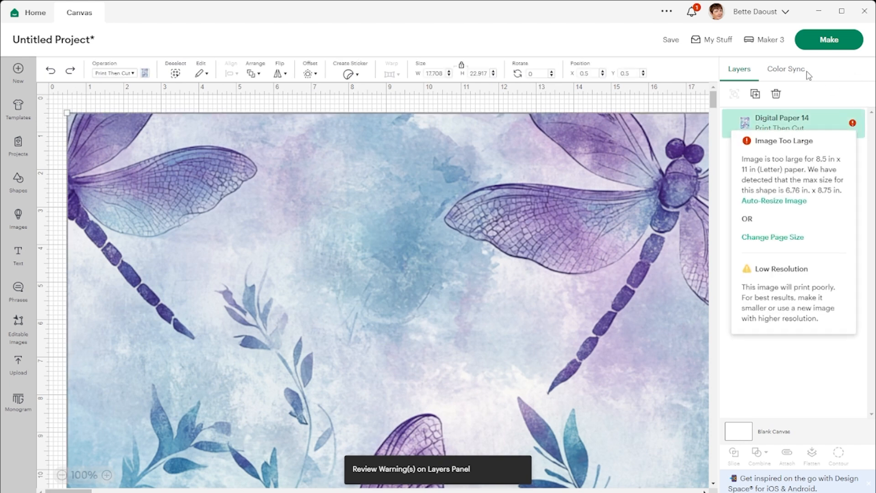
pyautogui.click(764, 241)
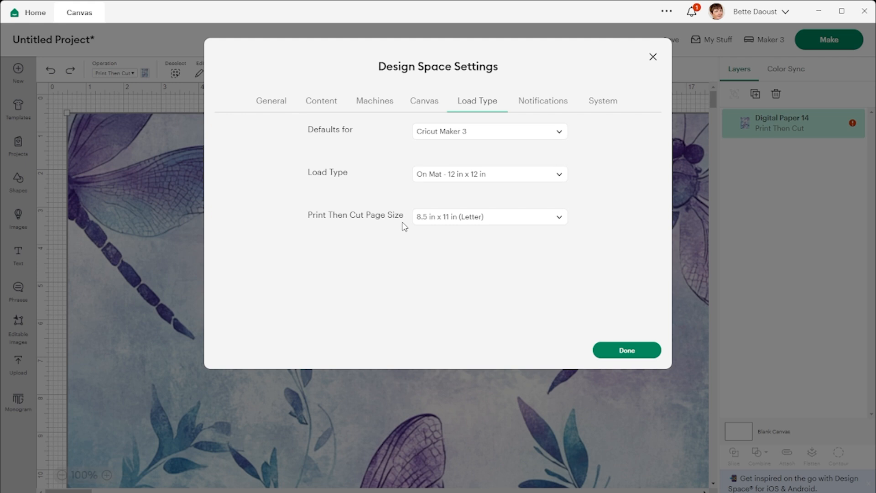
pyautogui.click(561, 217)
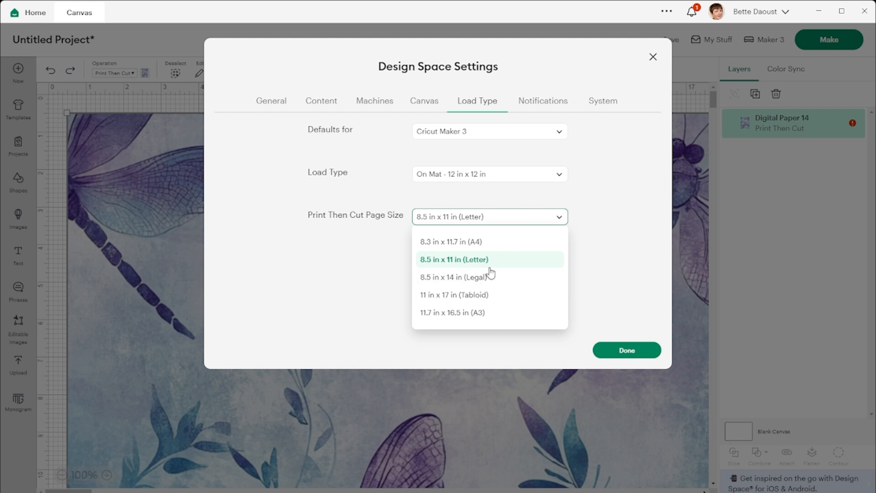
pyautogui.click(459, 283)
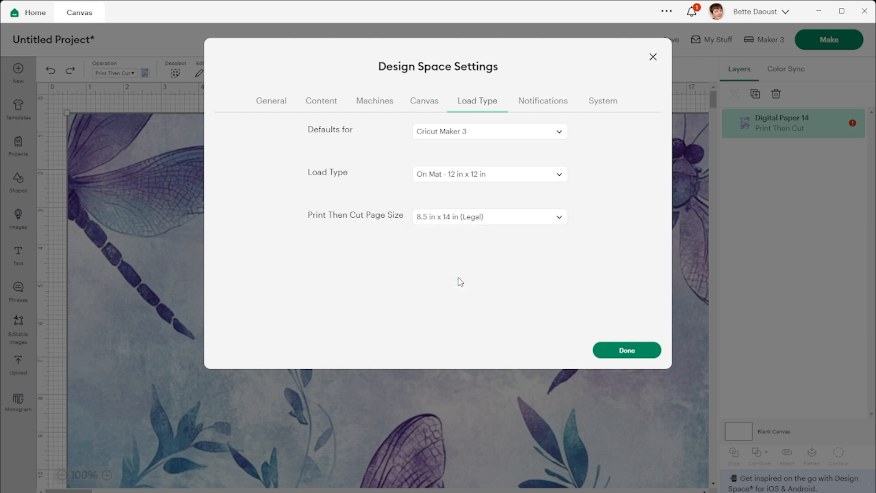
pyautogui.click(468, 177)
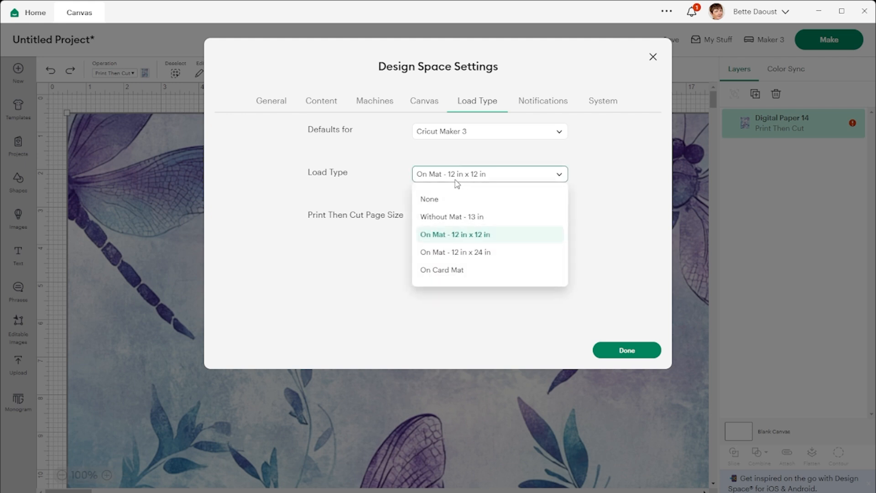
pyautogui.click(452, 252)
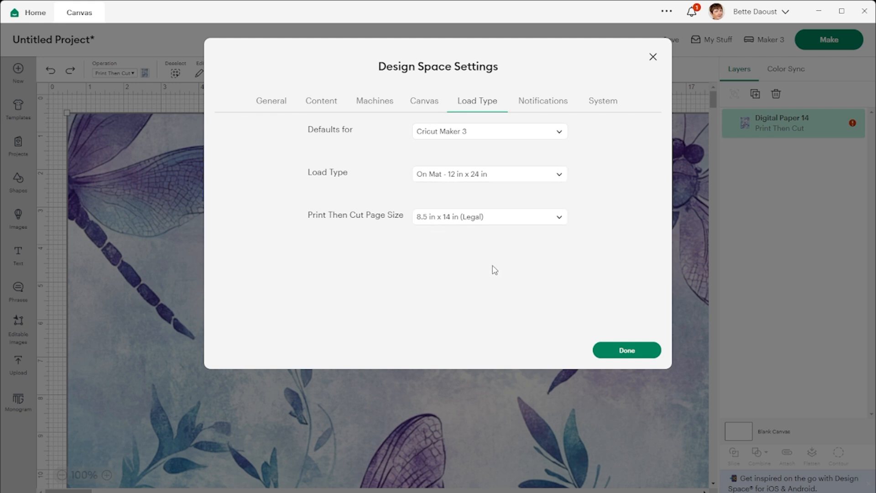
pyautogui.click(627, 350)
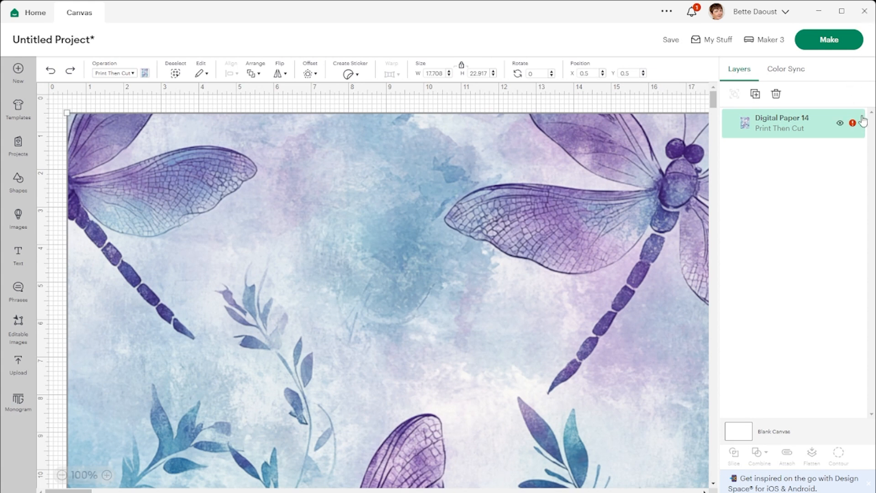
# Step: Try to auto-resize the oversized dragonfly image to fit legal paper
pyautogui.click(854, 125)
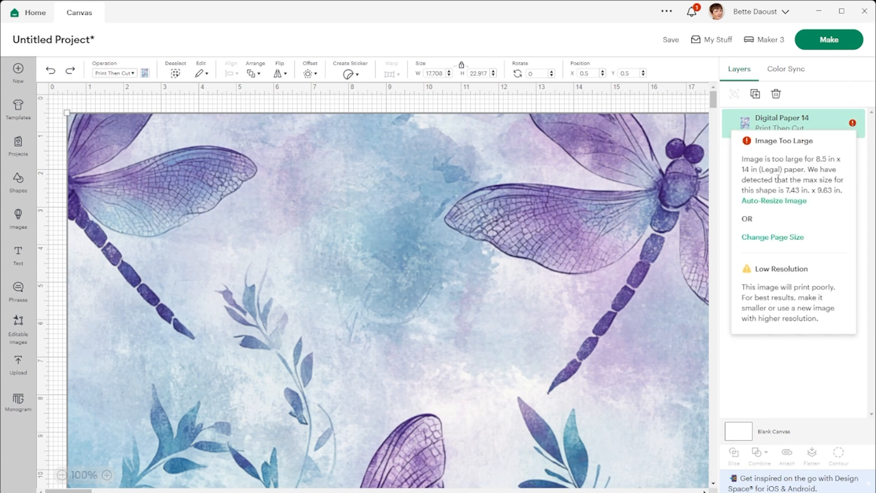
pyautogui.click(773, 205)
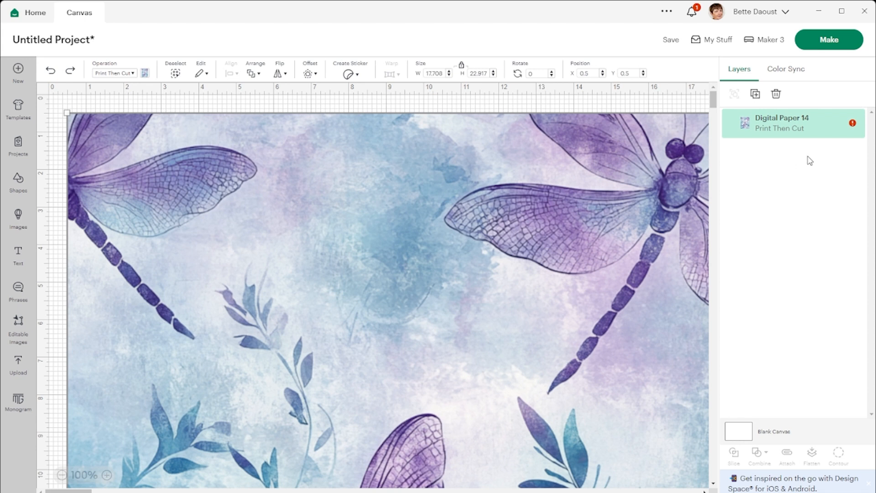
pyautogui.click(853, 125)
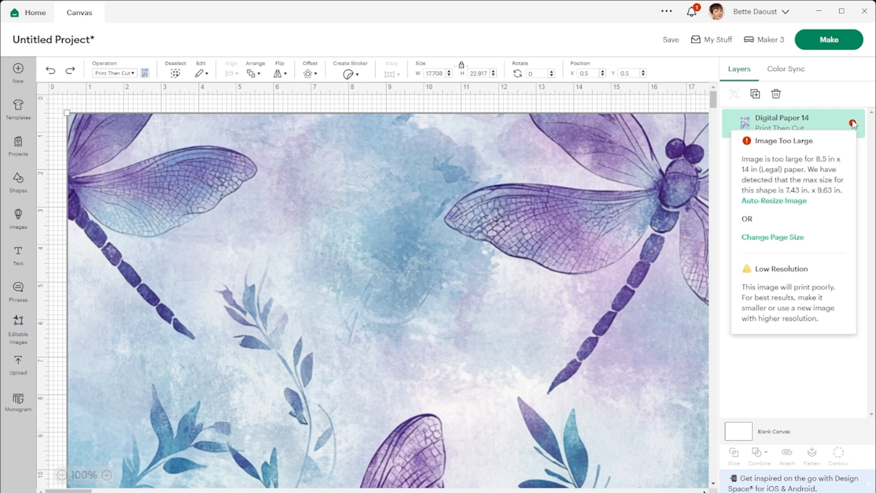
pyautogui.click(774, 206)
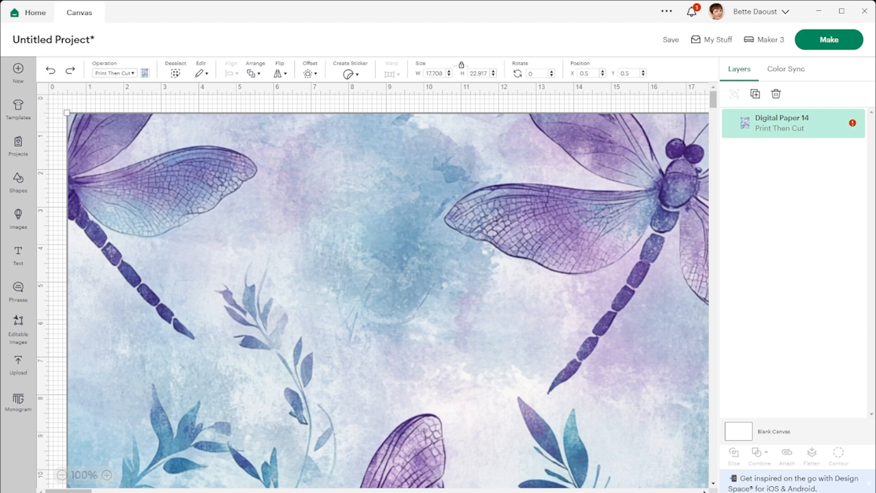
# Step: Check the load type and the available Print Then Cut page sizes in the settings
pyautogui.click(770, 15)
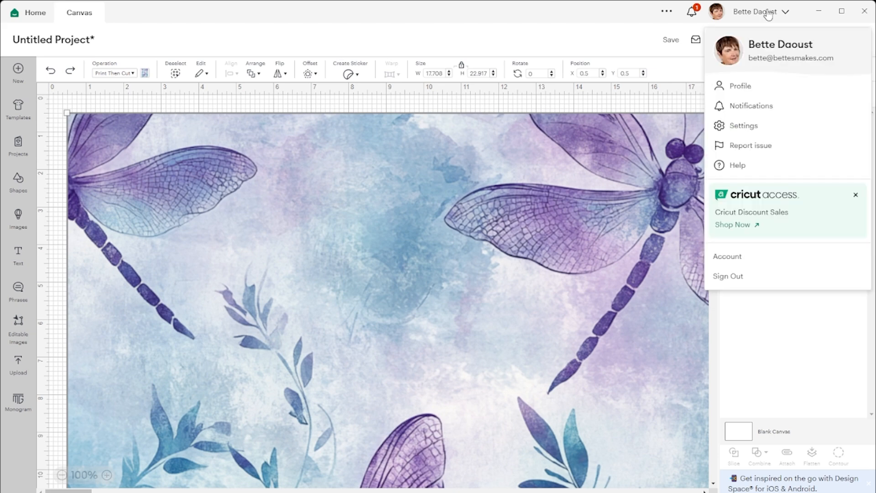
pyautogui.click(744, 126)
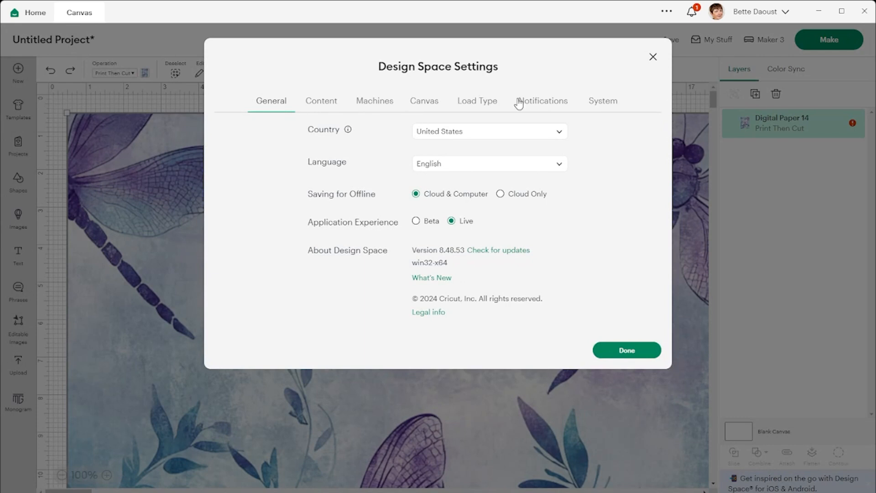
pyautogui.click(478, 102)
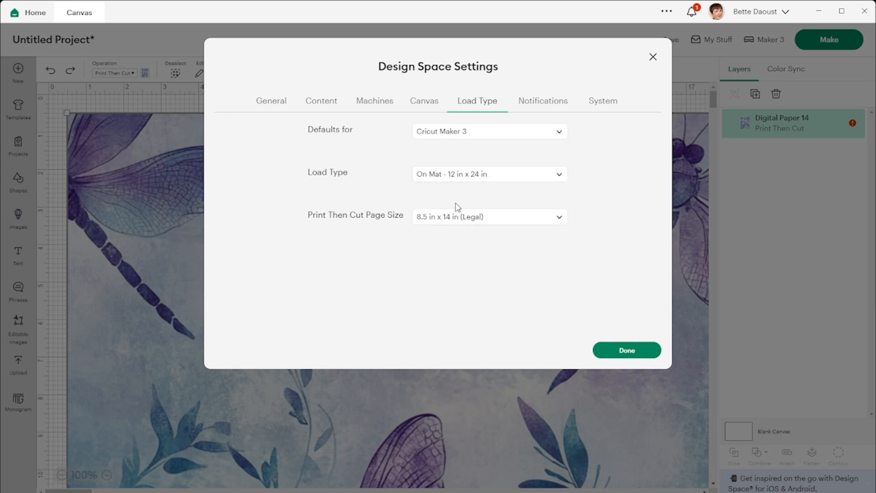
pyautogui.click(487, 221)
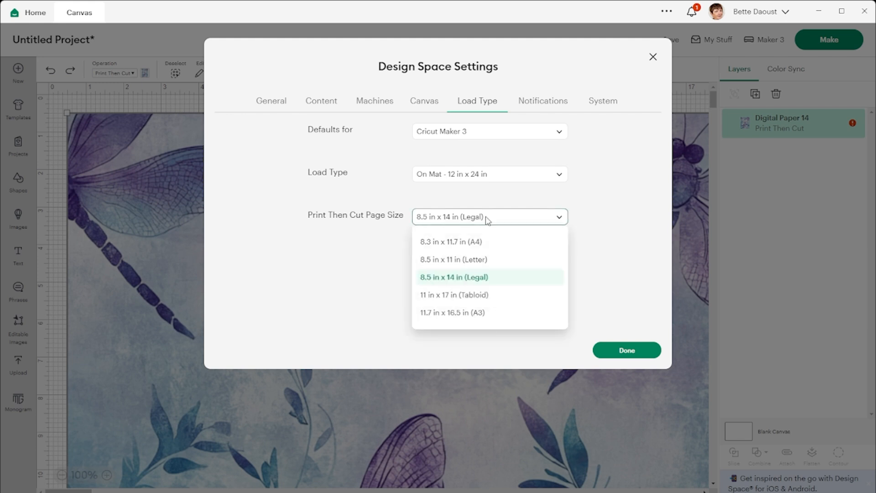
pyautogui.click(339, 276)
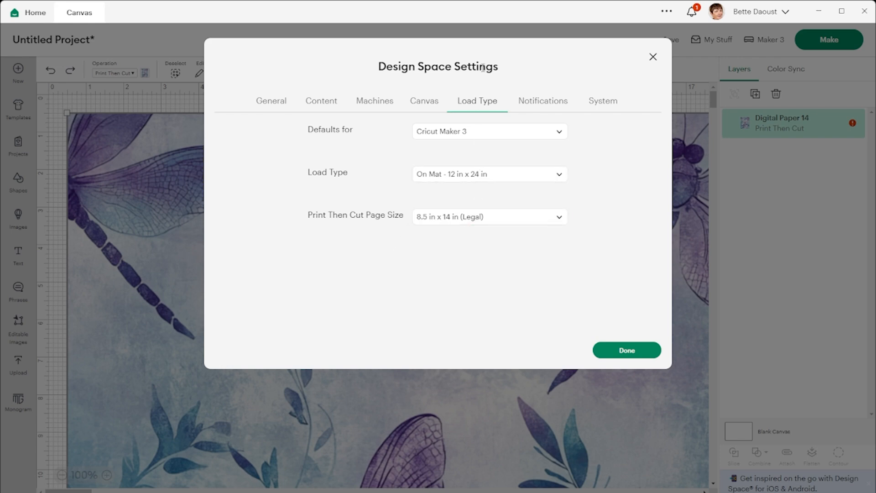
pyautogui.click(631, 352)
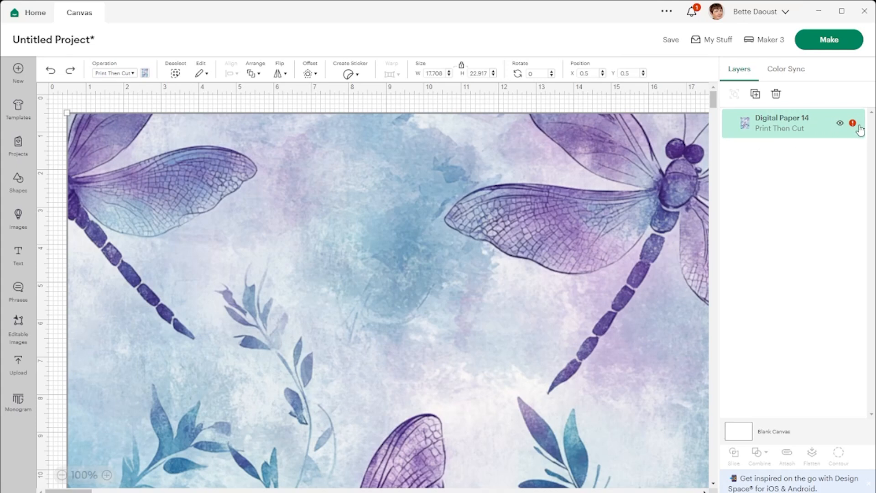
# Step: Retry auto-resizing Digital Paper 14 from its image size warning
pyautogui.moveTo(858, 127)
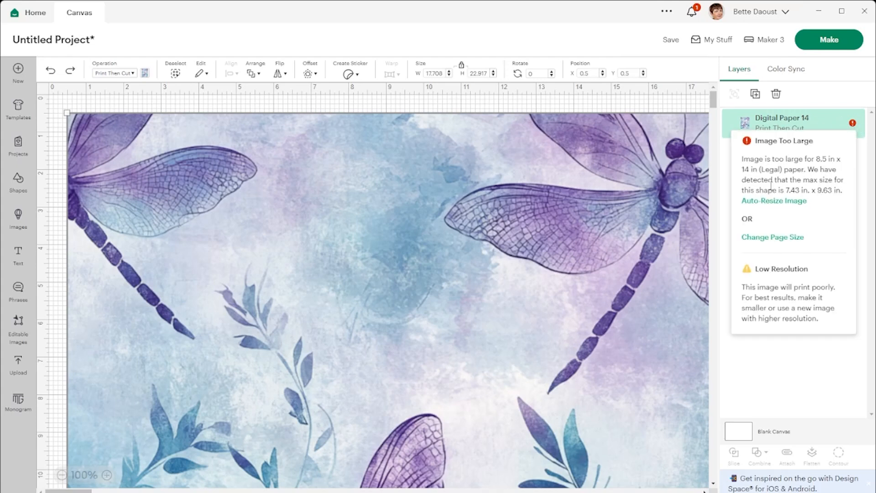
pyautogui.click(748, 203)
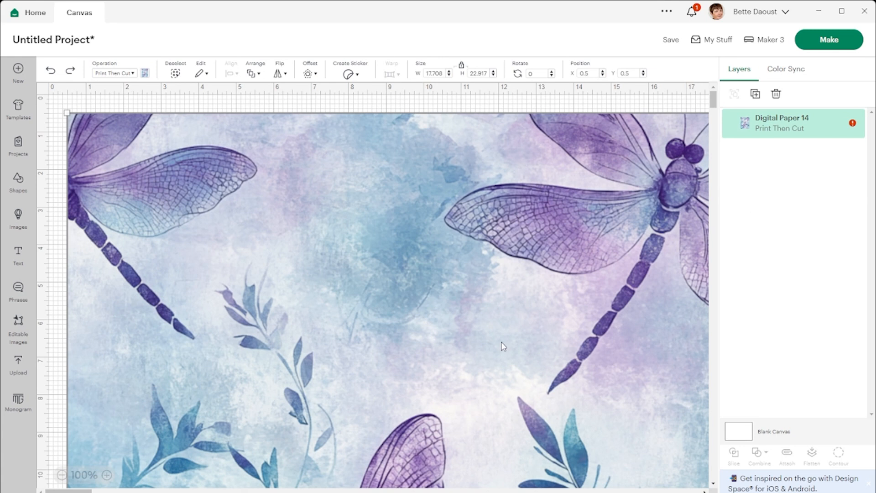
# Step: Set the dragonfly image's width to 6.75 in with its proportions locked
pyautogui.click(442, 72)
pyautogui.write('6.75')
pyautogui.press('Return')
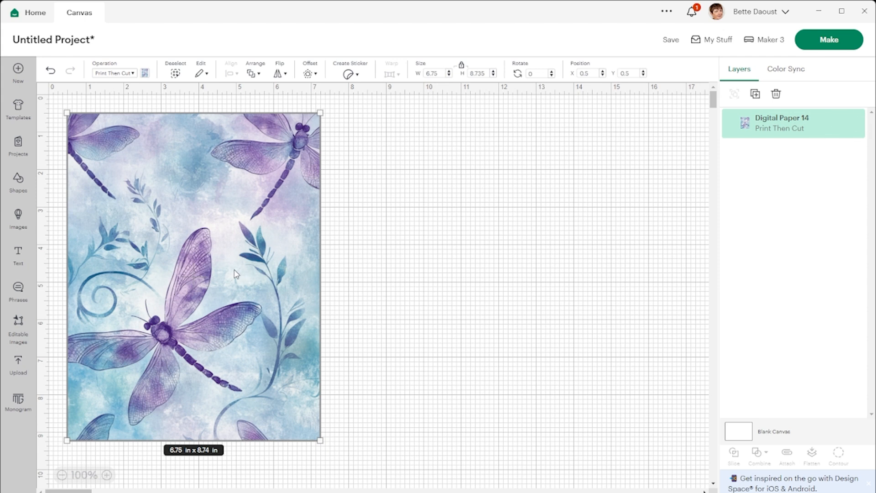
# Step: Move the image to about X 1.75, Y 0.53 and unlock its proportions
pyautogui.moveTo(234, 266); pyautogui.dragTo(281, 267)
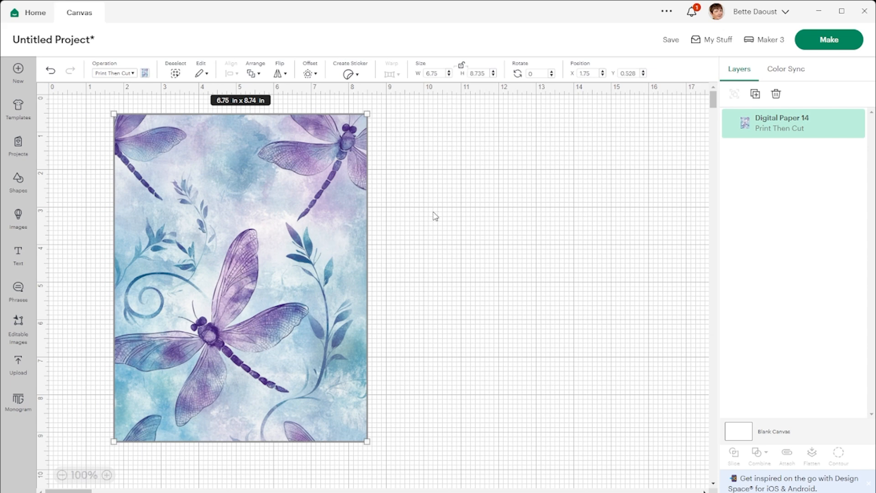
pyautogui.scroll(-3, 431, 214)
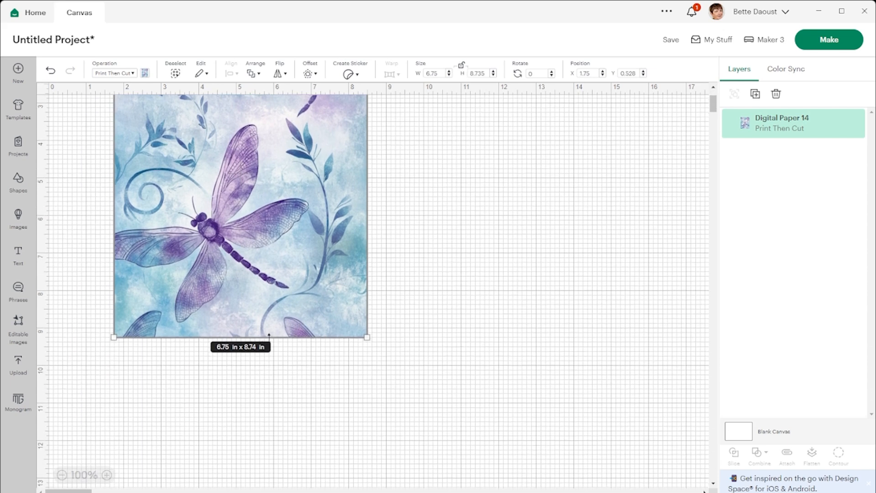
# Step: Stretch the dragonfly image downward to about 12.49 in tall, keeping its width at 6.75 in
pyautogui.moveTo(269, 336); pyautogui.dragTo(285, 479)
pyautogui.scroll(3, 497, 254)
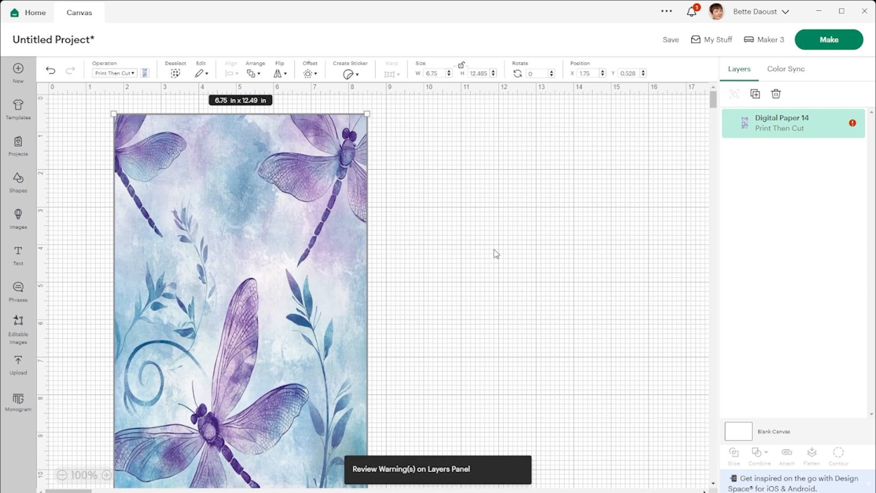
pyautogui.click(469, 164)
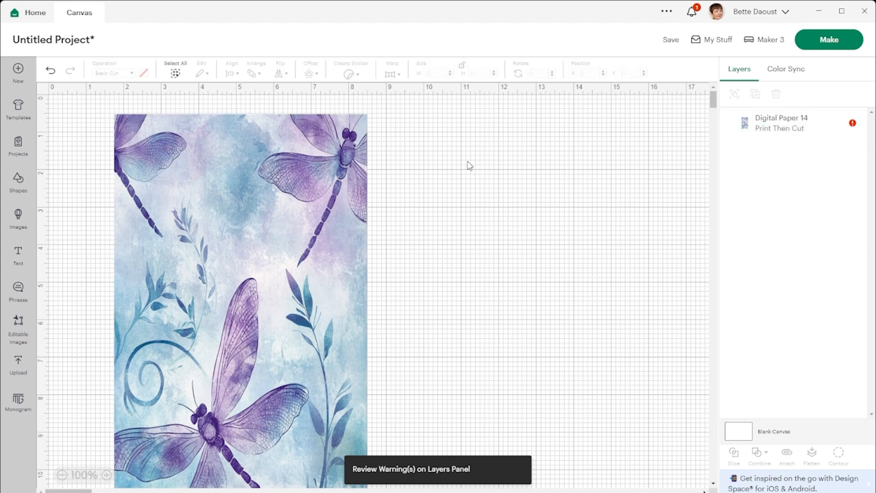
# Step: Auto-resize Digital Paper 14 from its size warning to fit legal paper, and review its resolution warning
pyautogui.click(853, 124)
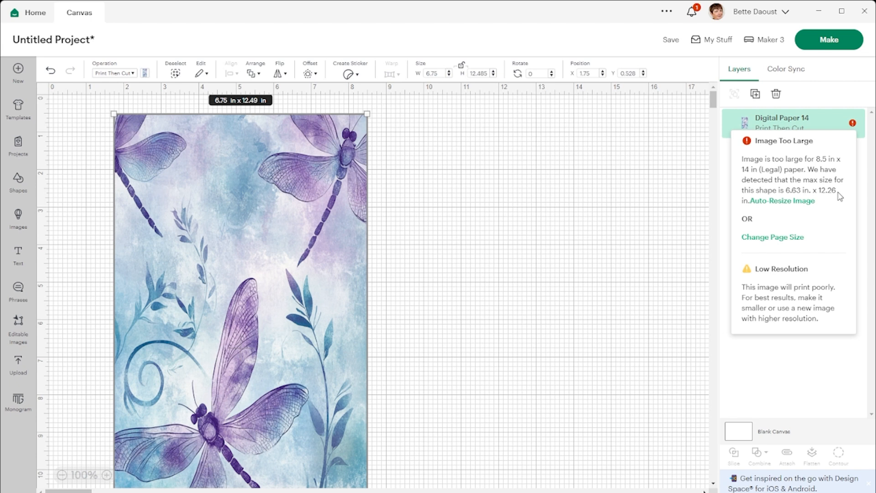
pyautogui.click(790, 207)
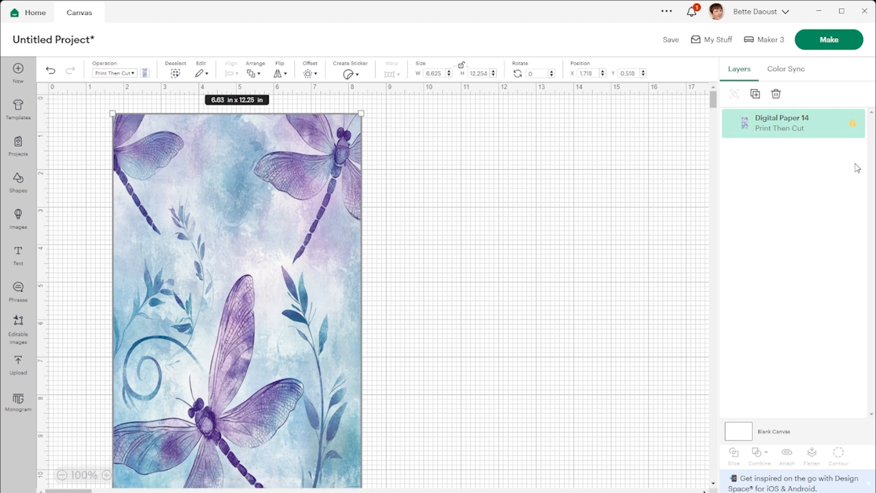
pyautogui.click(854, 124)
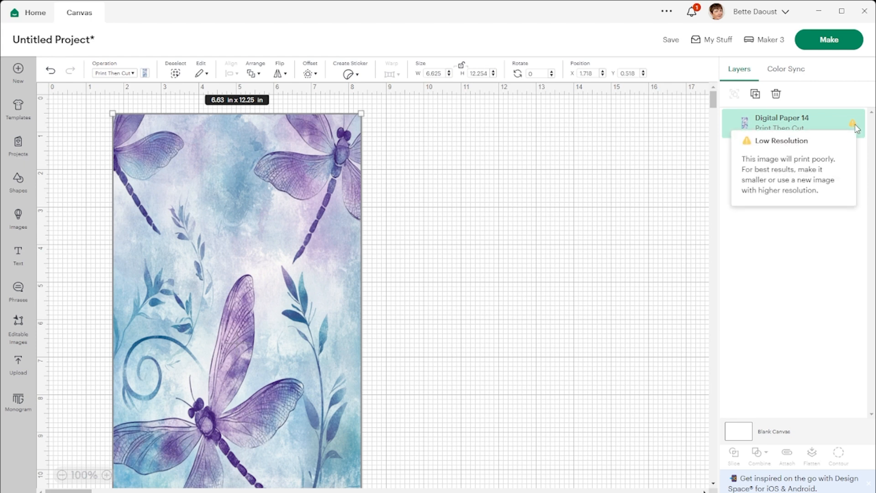
pyautogui.click(855, 124)
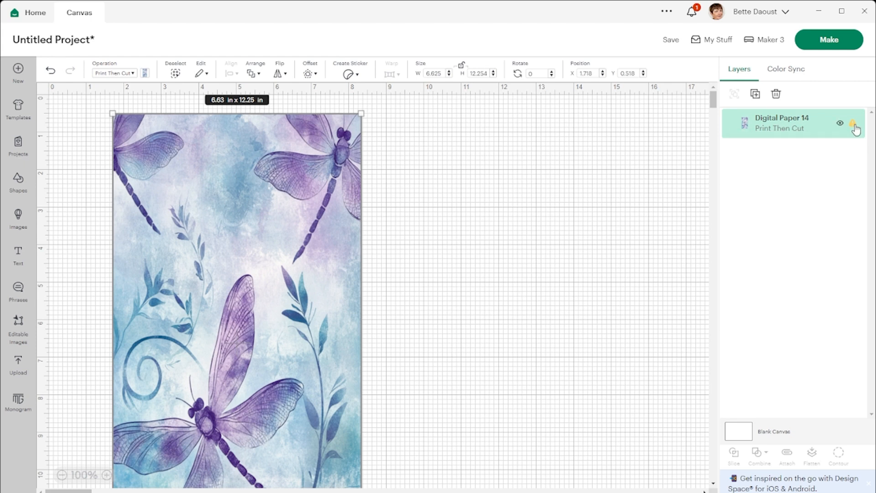
pyautogui.click(431, 220)
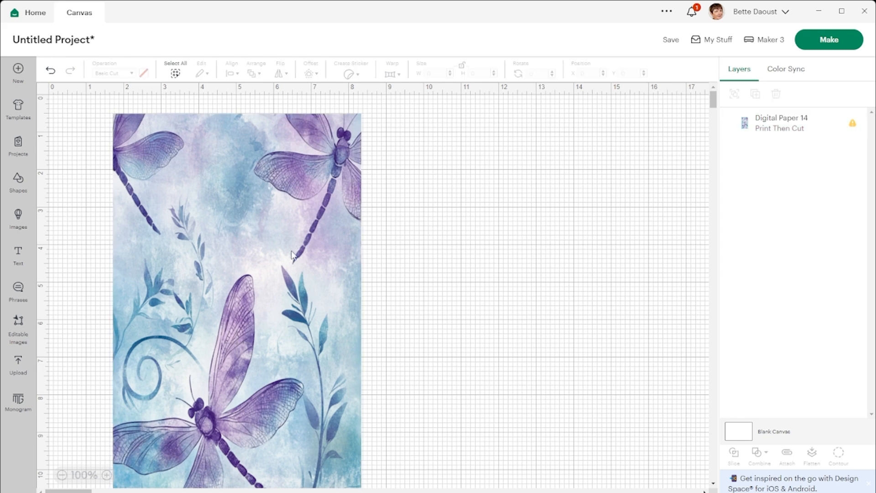
# Step: Preview the resized dragonfly image on the mat, examine how it fits the cuttable area, and return to the canvas
pyautogui.scroll(-5, 246, 252)
pyautogui.scroll(5, 245, 251)
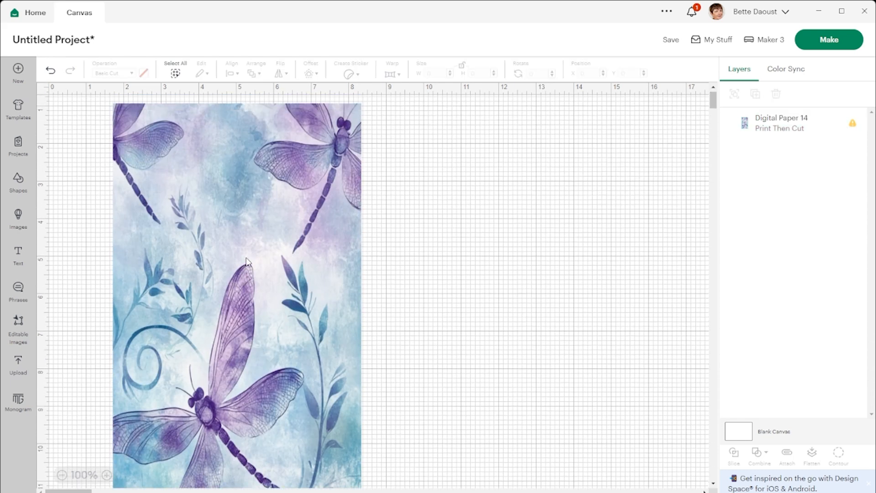
pyautogui.click(832, 43)
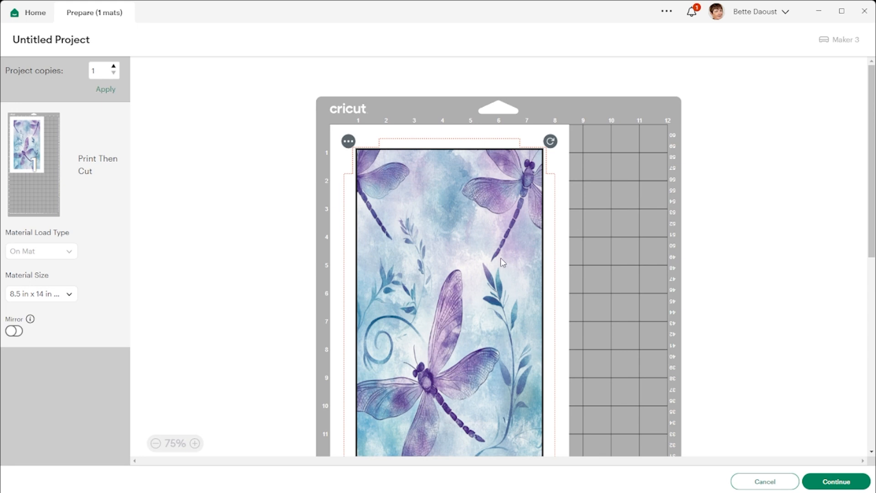
pyautogui.scroll(-7, 501, 257)
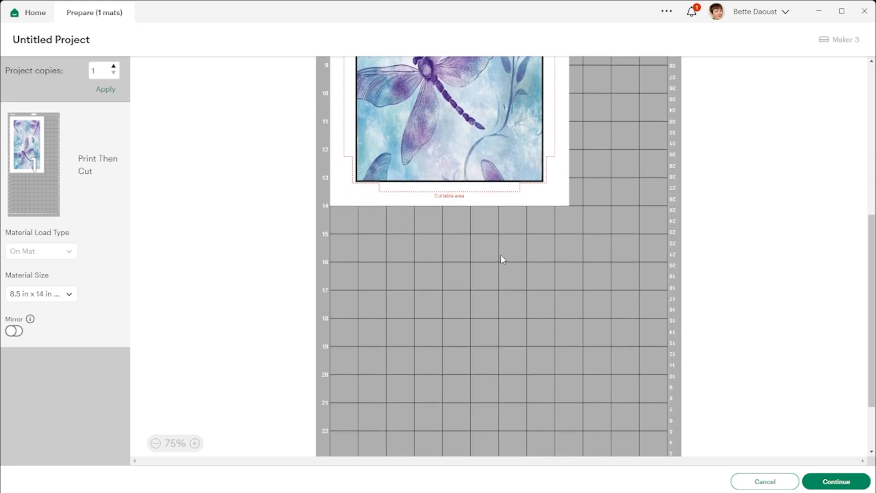
pyautogui.scroll(3, 501, 256)
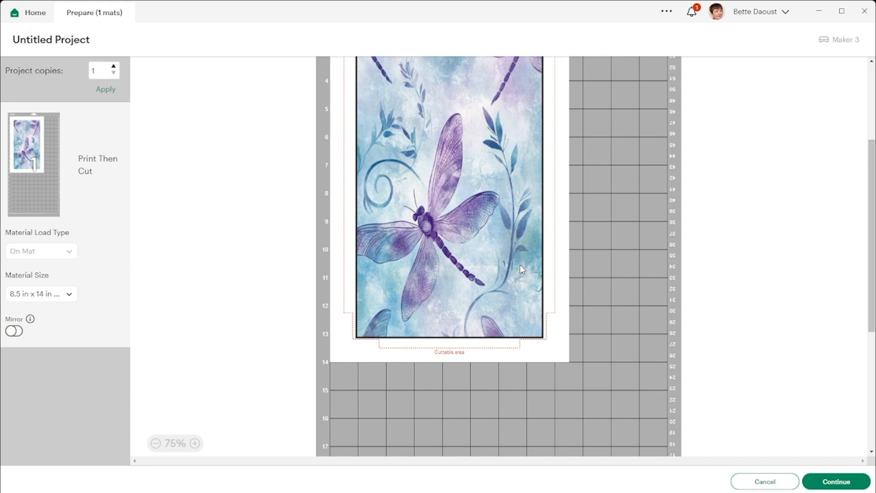
pyautogui.scroll(5, 519, 265)
pyautogui.scroll(-5, 520, 265)
pyautogui.scroll(-5, 520, 267)
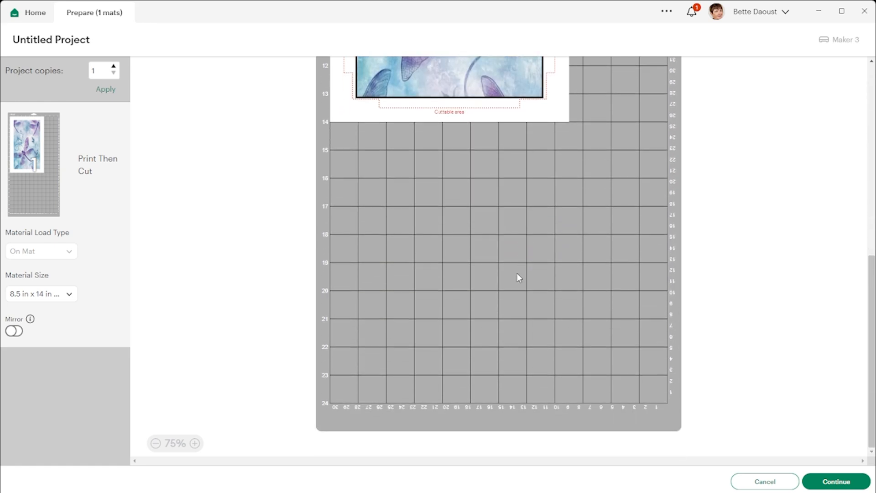
pyautogui.scroll(5, 519, 277)
pyautogui.scroll(-2, 519, 278)
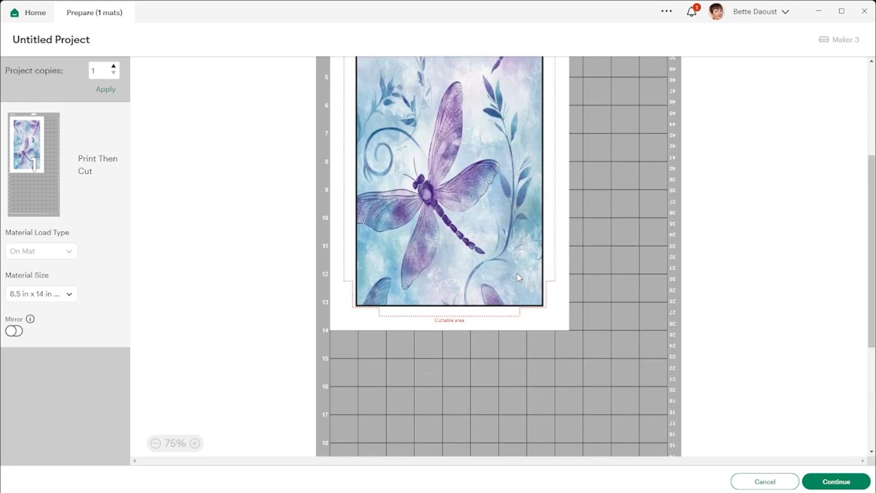
pyautogui.scroll(4, 519, 278)
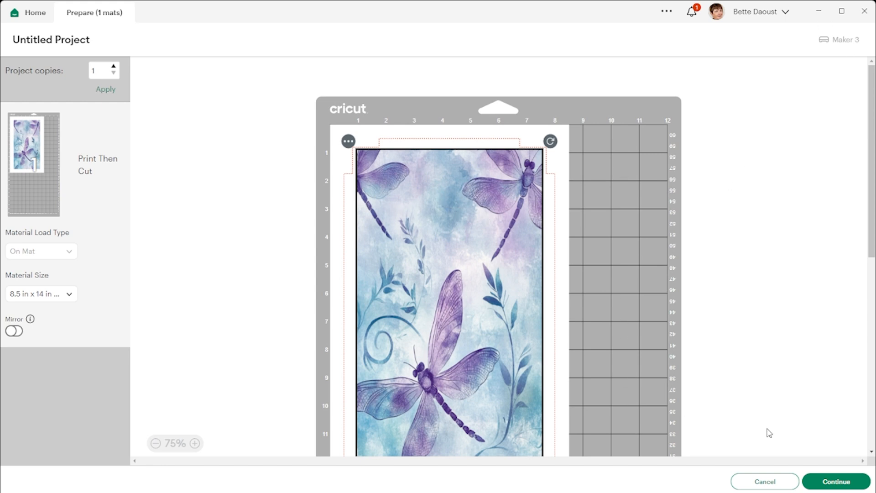
pyautogui.click(766, 483)
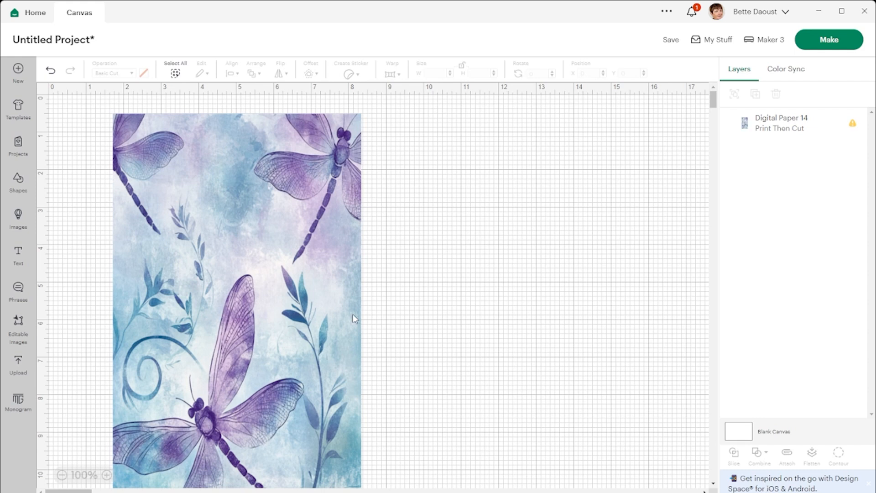
# Step: Delete the dragonfly image and add the uploaded Digital Ephemera - 14 image to the canvas
pyautogui.click(314, 274)
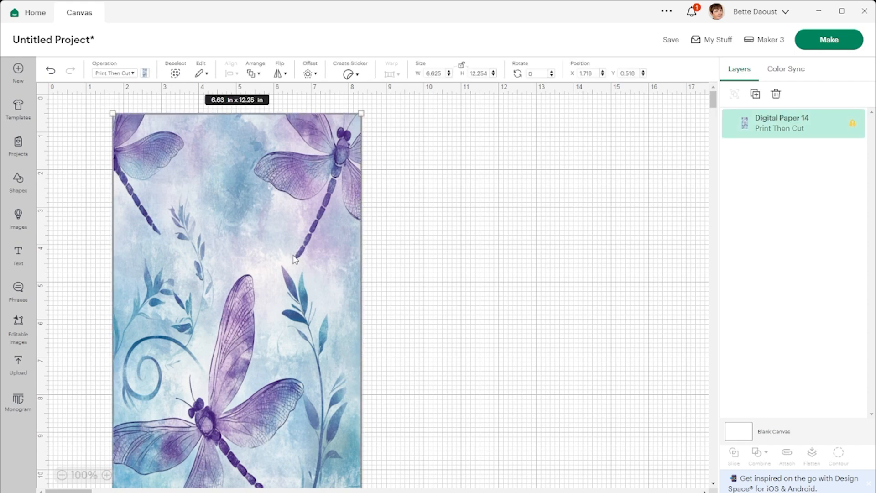
pyautogui.press('Delete')
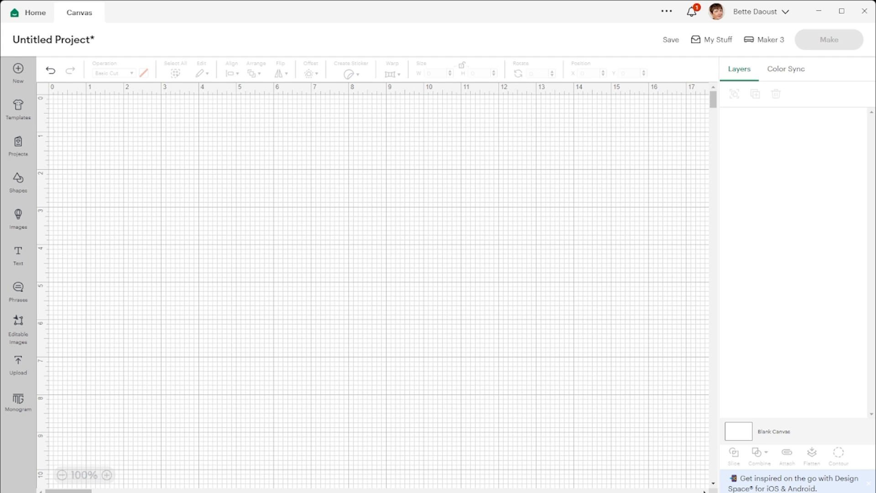
pyautogui.click(19, 363)
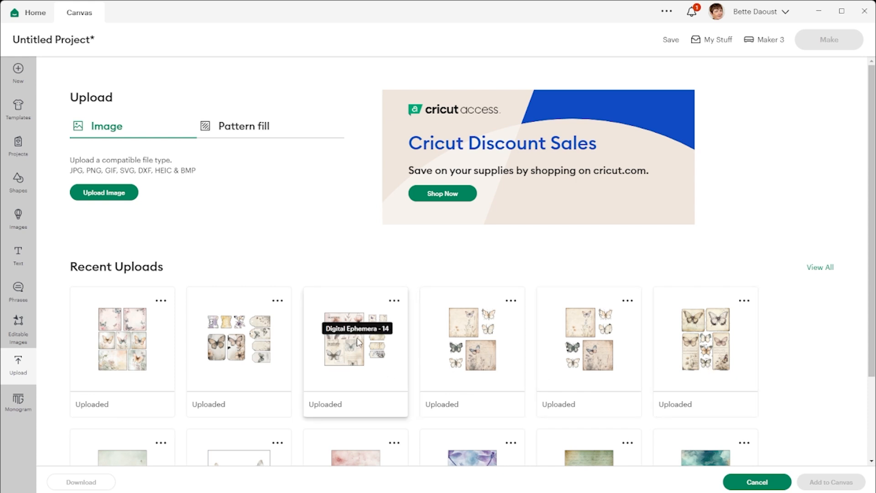
pyautogui.click(366, 351)
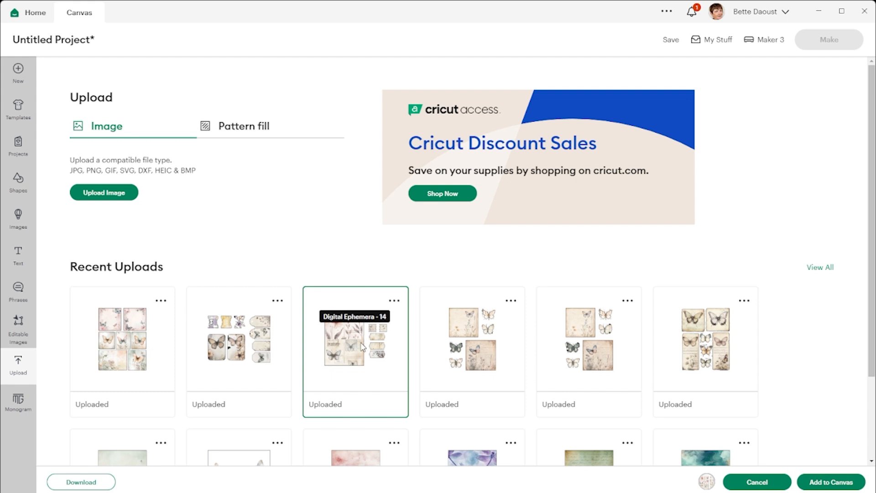
pyautogui.click(822, 483)
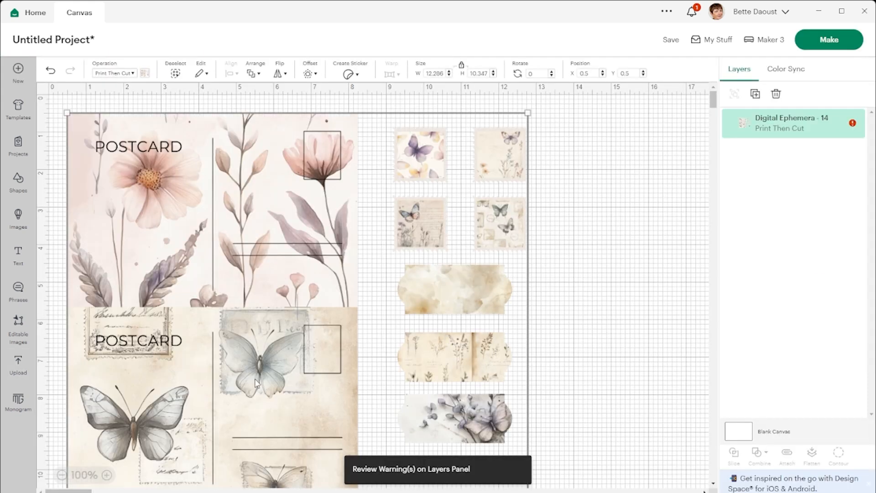
# Step: Move the ephemera image to about X 1.36, Y 0.19 on the canvas
pyautogui.moveTo(255, 384); pyautogui.dragTo(287, 368)
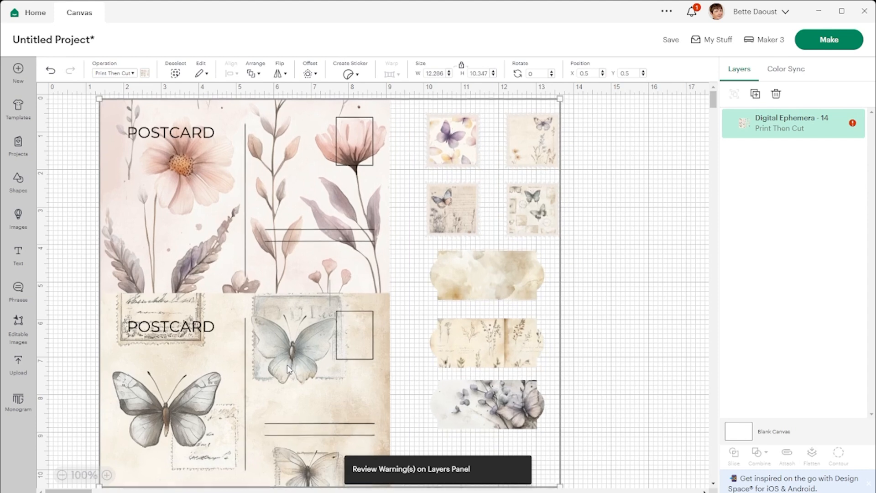
pyautogui.scroll(-3, 368, 346)
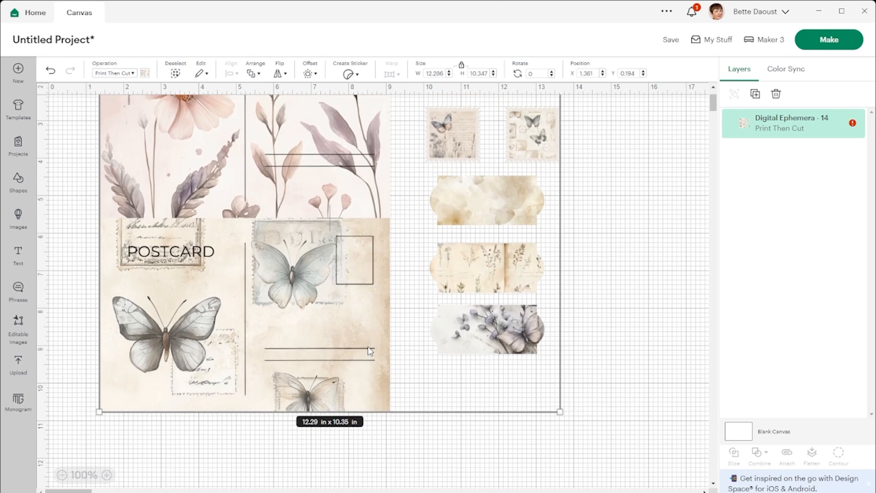
pyautogui.scroll(3, 368, 351)
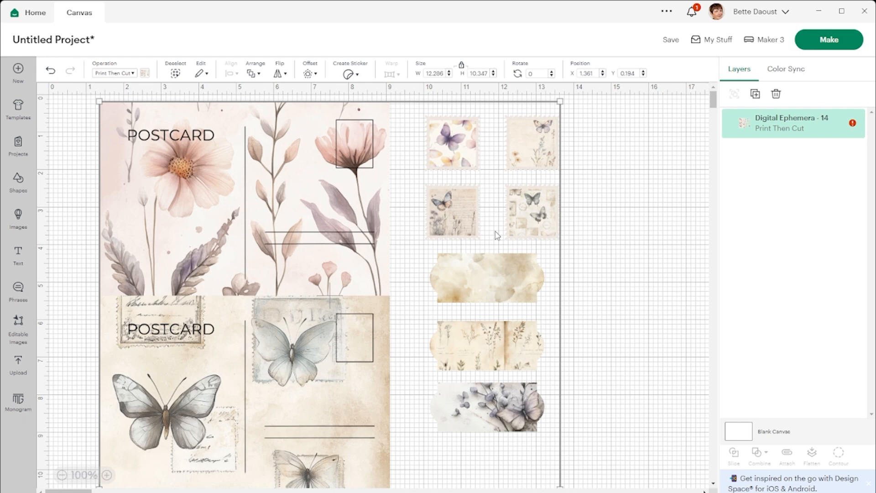
# Step: Auto-resize Digital Ephemera - 14 from its size warning to fit the legal page
pyautogui.click(853, 124)
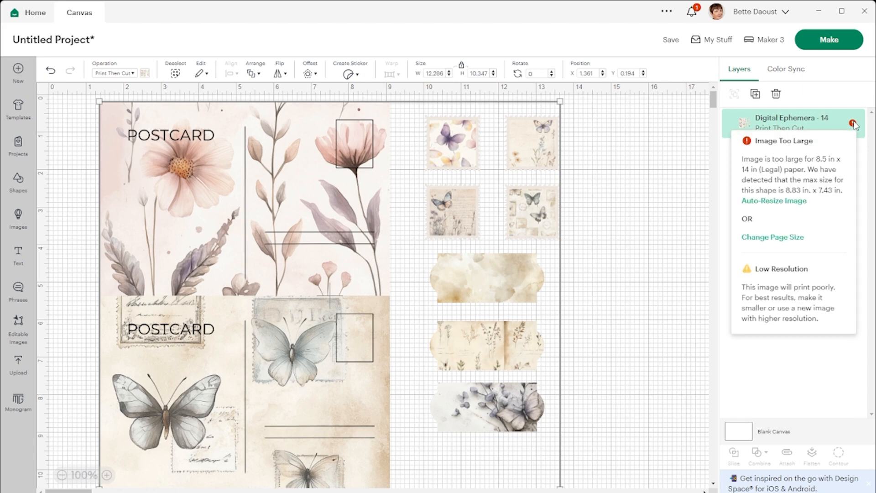
pyautogui.click(773, 202)
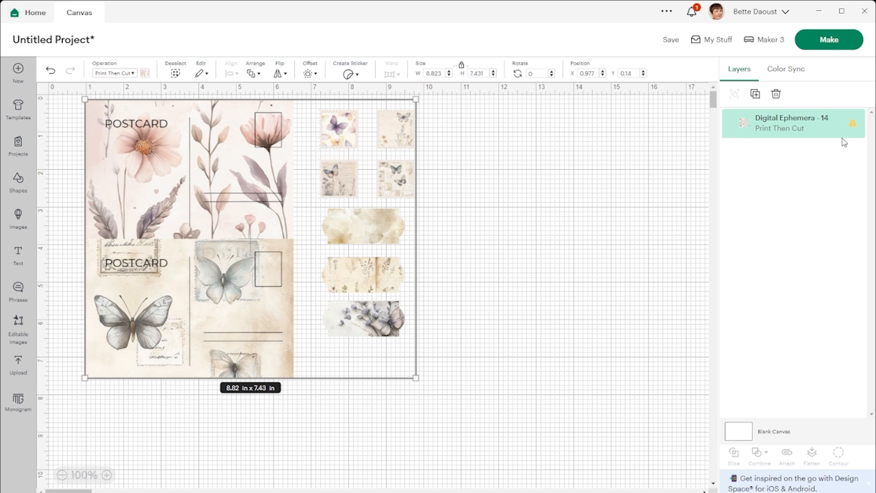
pyautogui.moveTo(852, 129)
# Step: Preview the ephemera sheet on the mat, check the available material sizes, and return to the canvas
pyautogui.click(813, 44)
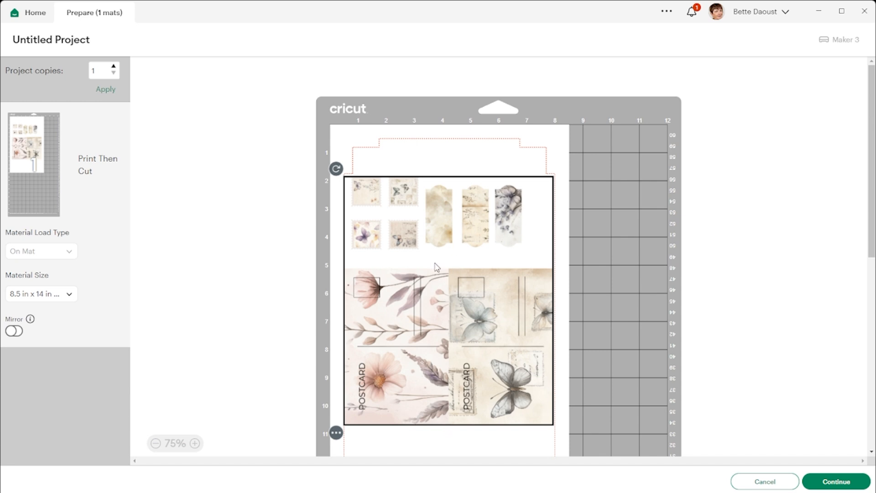
pyautogui.scroll(-3, 436, 267)
pyautogui.scroll(3, 436, 266)
pyautogui.click(71, 296)
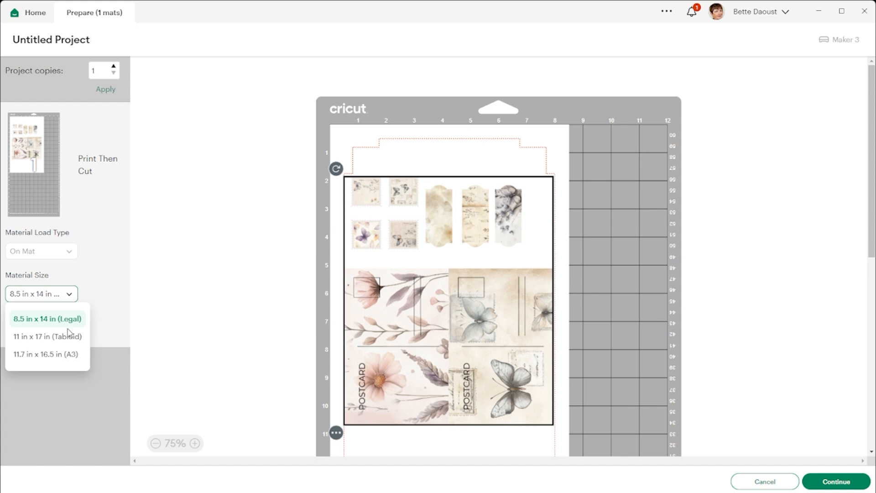
pyautogui.click(112, 263)
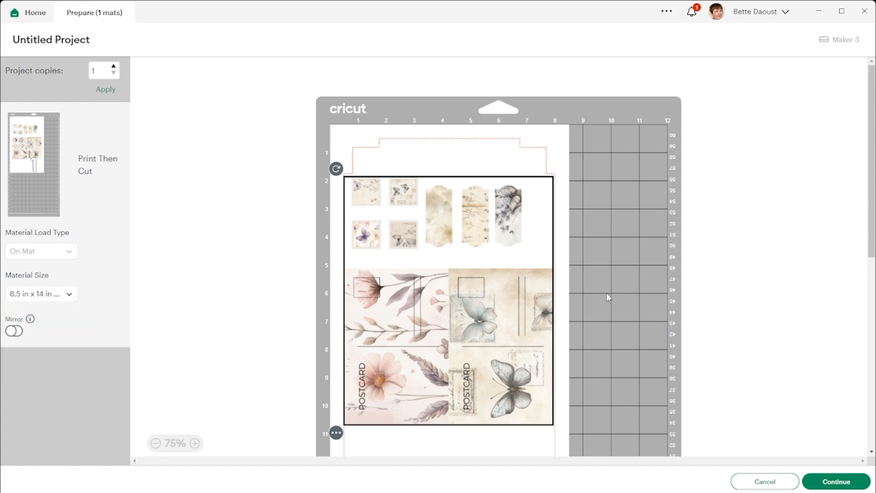
pyautogui.click(759, 485)
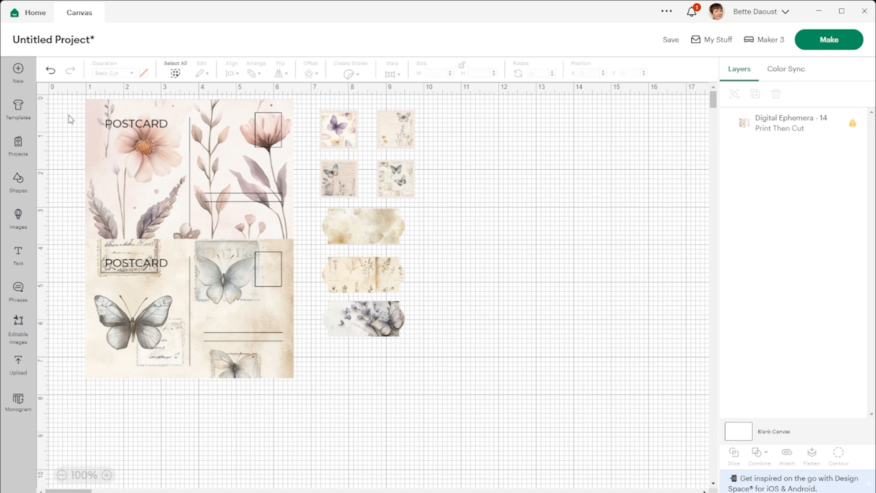
# Step: Undo the ephemera auto-resize and change the Print Then Cut page size to 8.5 in x 11 in (Letter) from the size warning
pyautogui.click(51, 70)
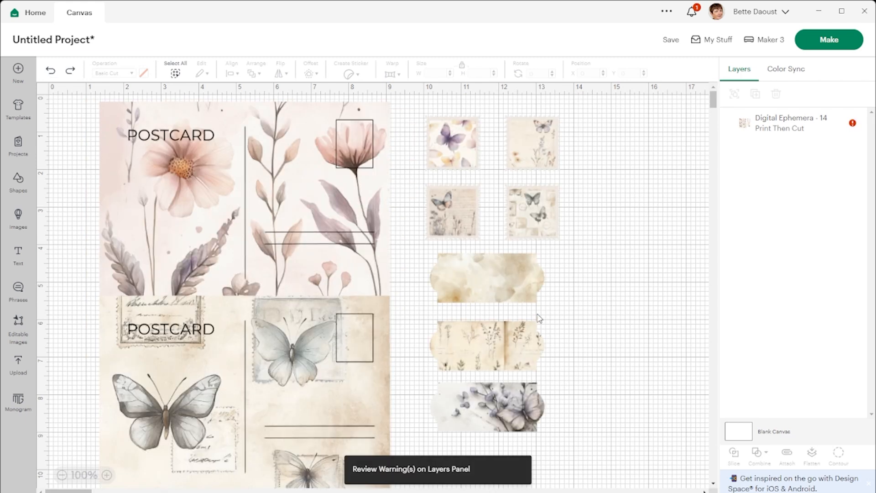
pyautogui.click(854, 124)
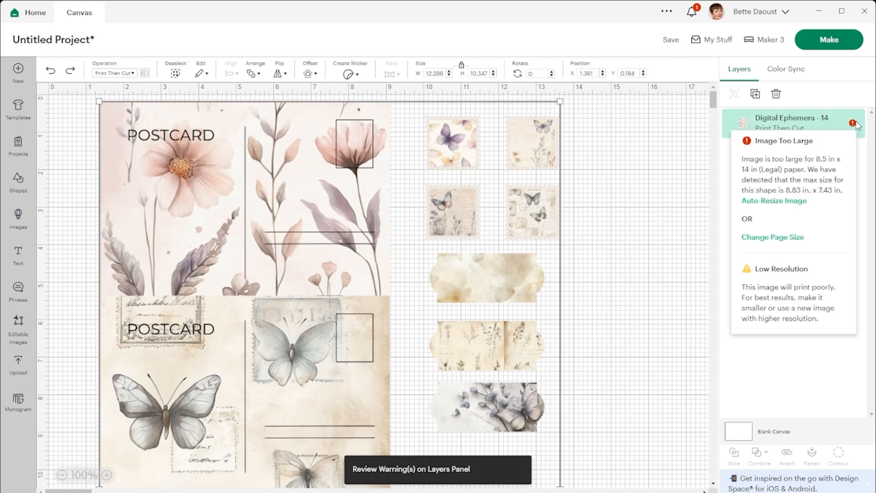
pyautogui.click(775, 237)
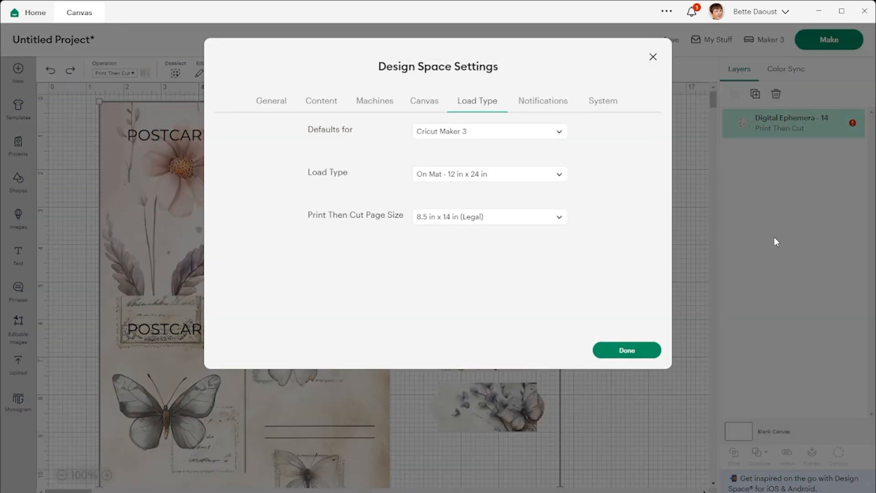
pyautogui.click(451, 221)
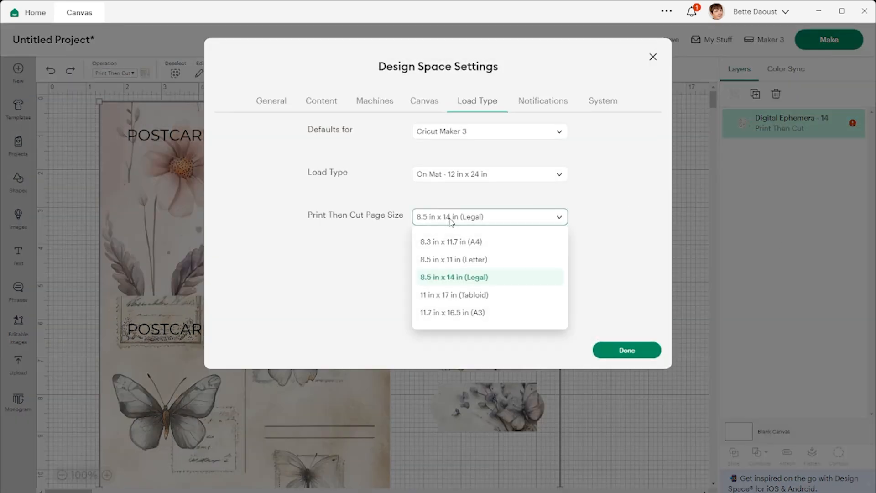
pyautogui.click(455, 260)
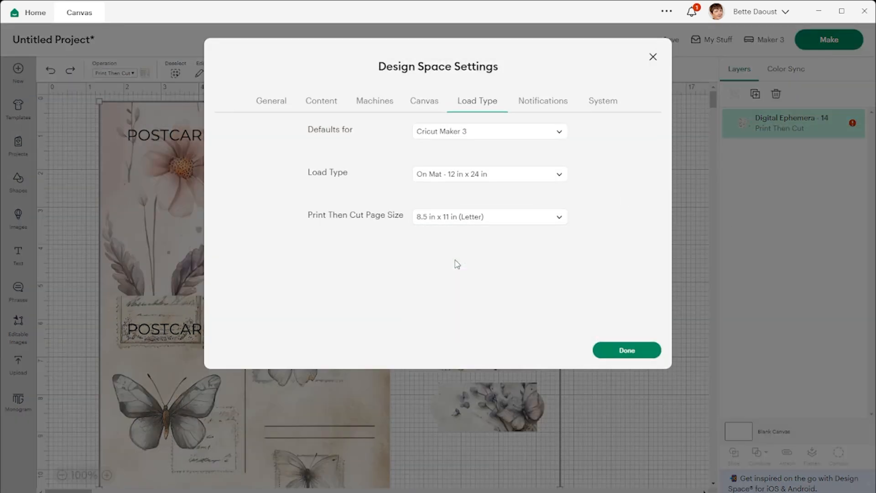
# Step: Set the Cricut Maker 3 load type to On Mat - 12 in x 12 in and apply the settings
pyautogui.click(471, 179)
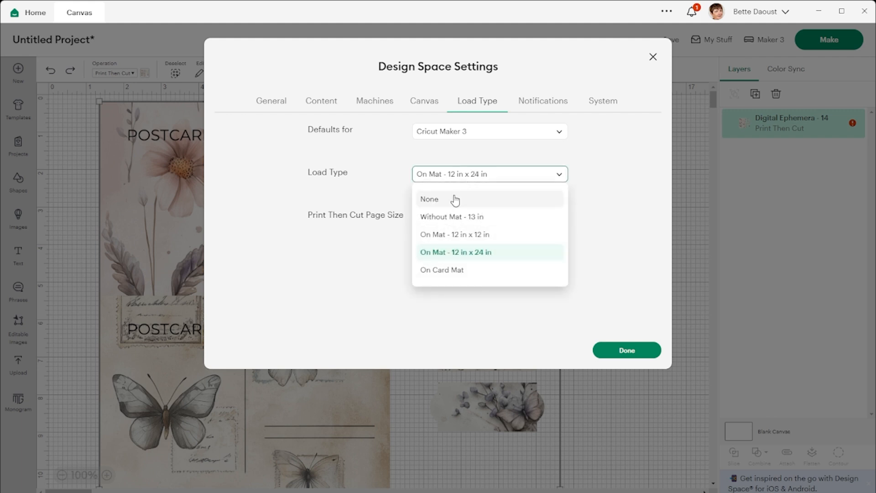
pyautogui.click(478, 236)
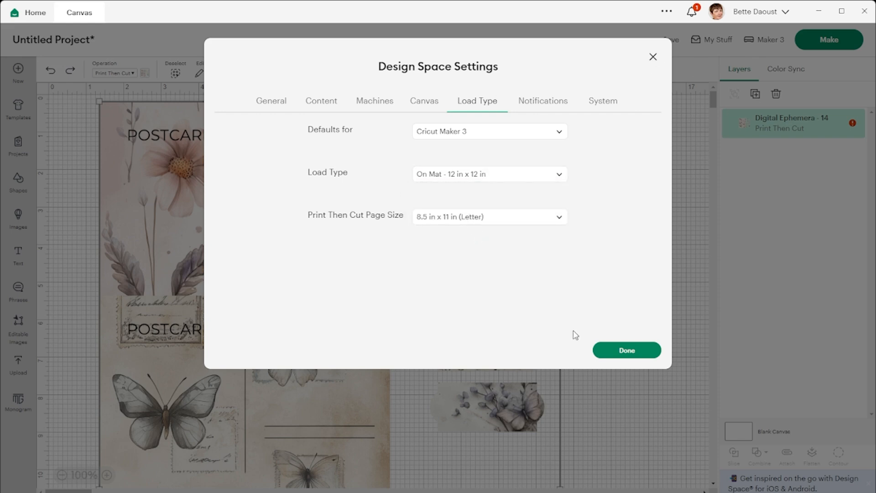
pyautogui.click(629, 351)
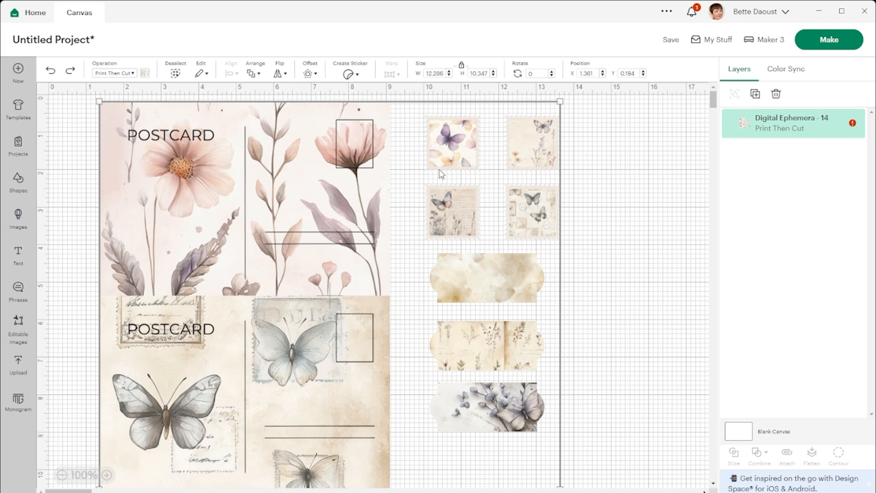
# Step: Auto-resize Digital Ephemera - 14 from its size warning to fit the letter page, preview it on the mat, and return to the canvas
pyautogui.click(853, 124)
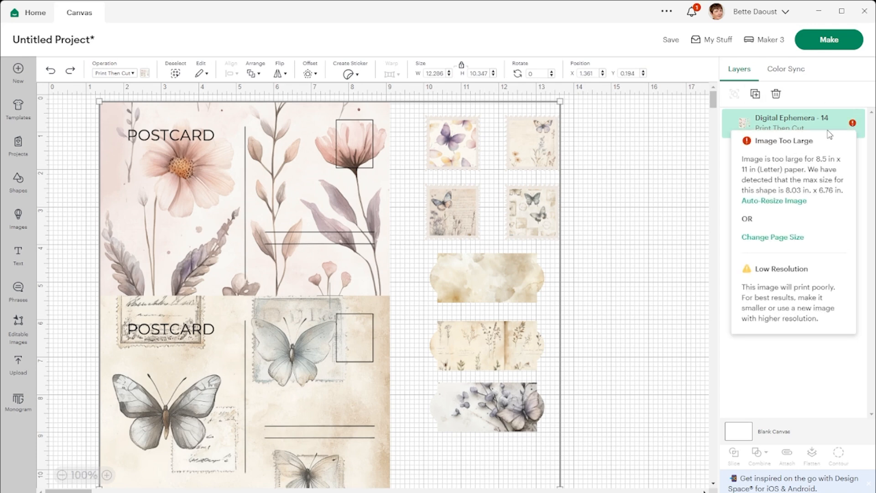
pyautogui.click(772, 203)
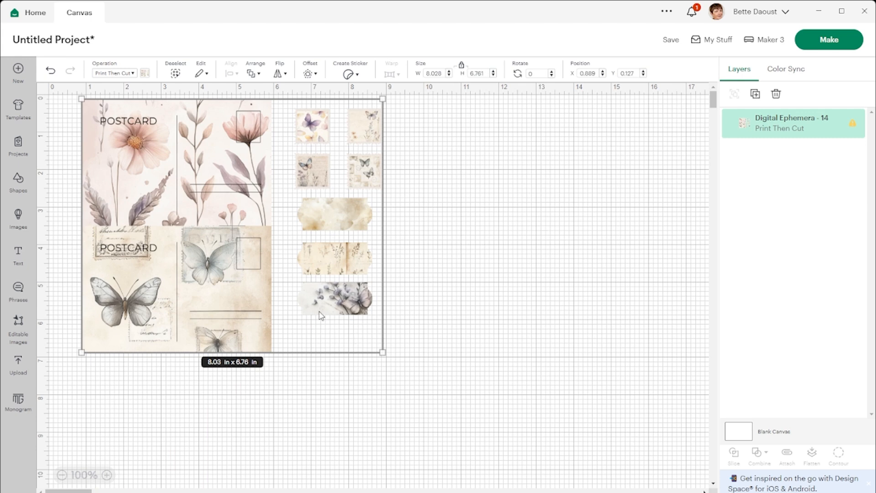
pyautogui.click(830, 41)
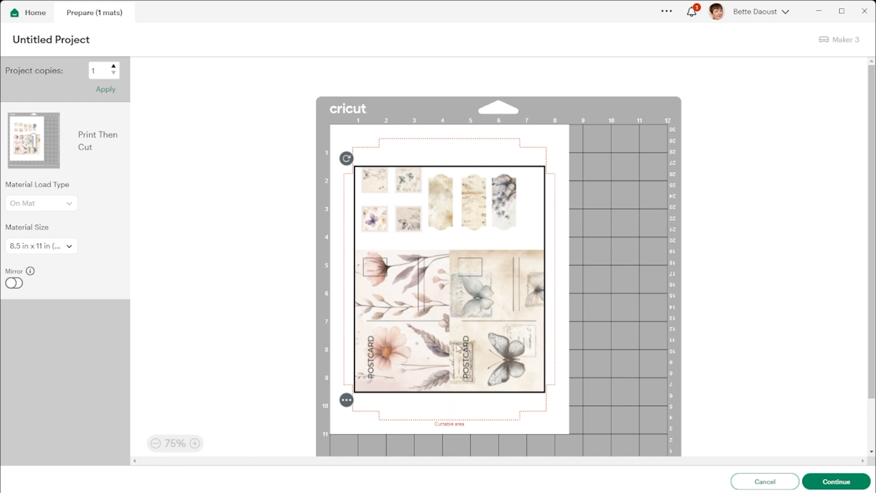
pyautogui.click(764, 482)
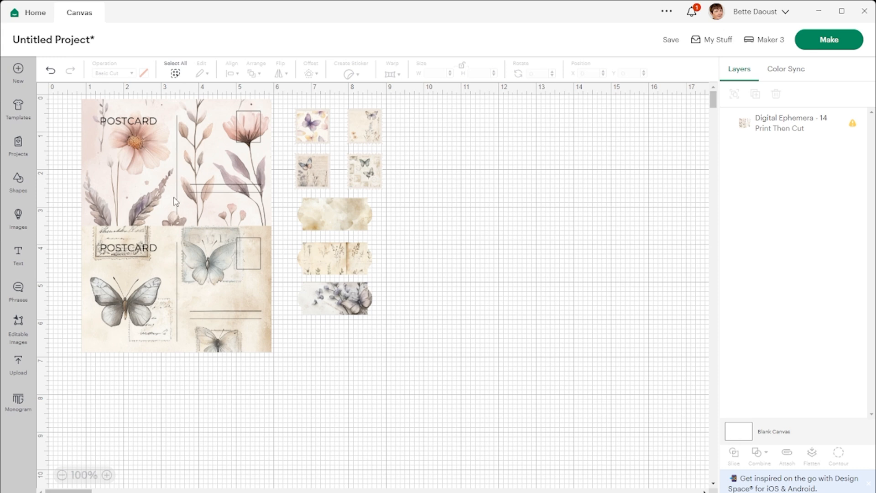
# Step: Move the ephemera sheet to about X 6.11, Y 1.06 on the canvas and keep it selected
pyautogui.moveTo(147, 173); pyautogui.dragTo(345, 211)
pyautogui.click(184, 391)
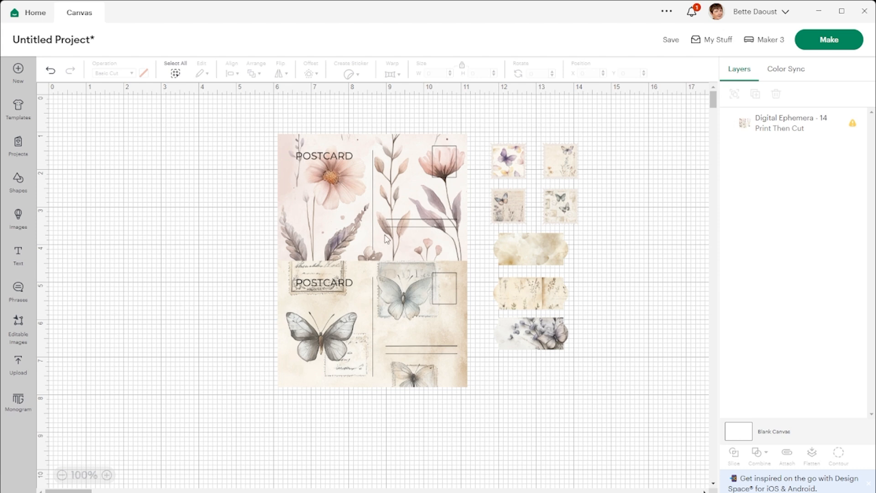
pyautogui.click(319, 196)
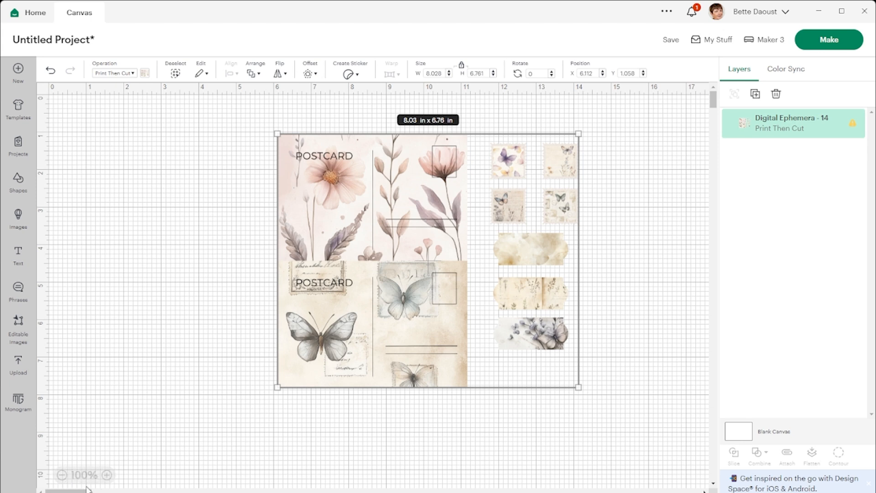
# Step: Add a square, unlock its proportions, and stretch it to about 5.93 x 3.37 in over the butterfly postcard
pyautogui.click(106, 475)
pyautogui.click(106, 475)
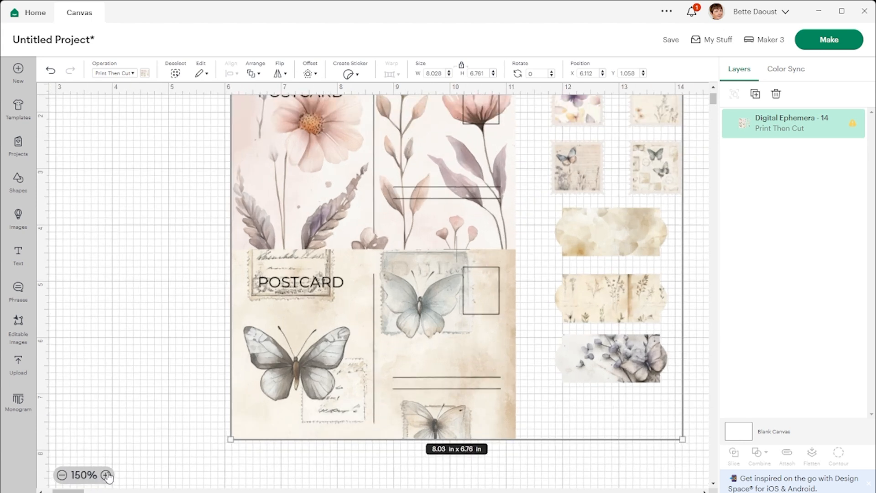
pyautogui.click(106, 476)
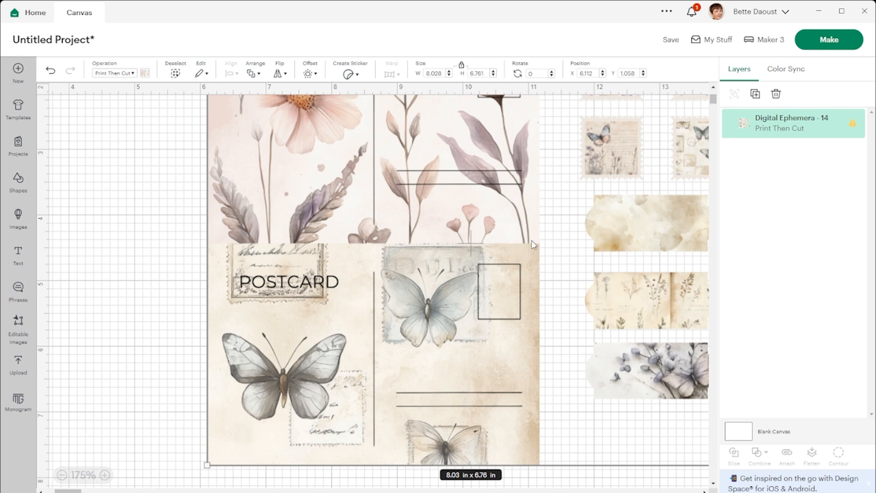
pyautogui.click(78, 222)
pyautogui.click(18, 179)
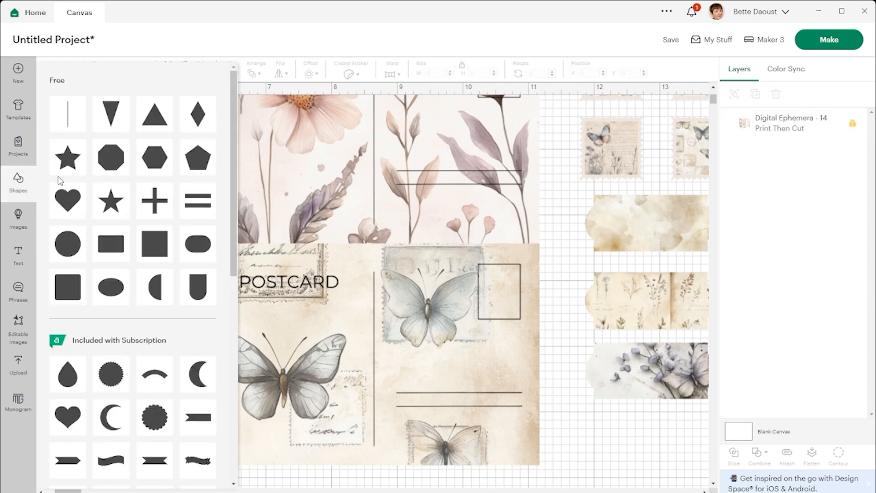
pyautogui.click(155, 254)
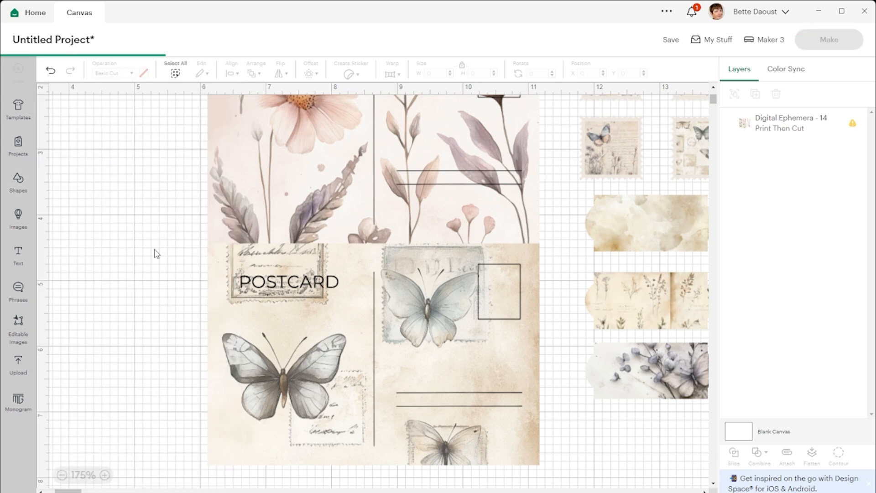
pyautogui.moveTo(144, 195); pyautogui.dragTo(159, 318)
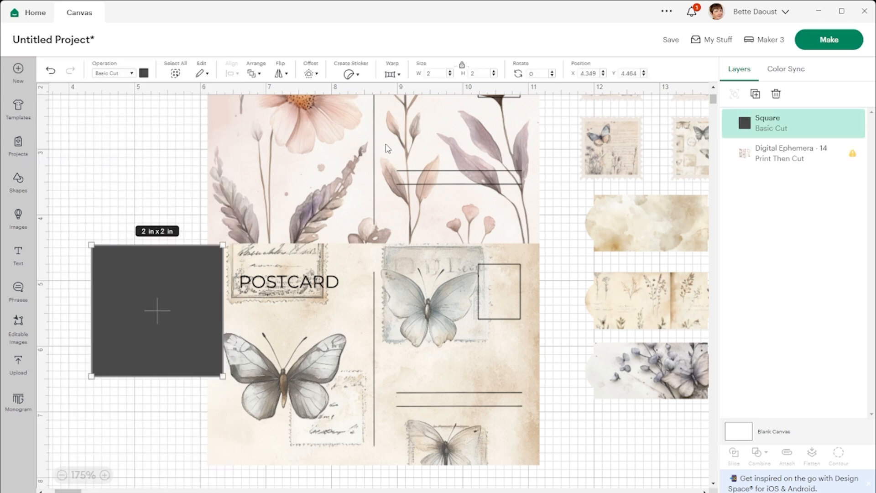
pyautogui.click(462, 66)
pyautogui.moveTo(147, 338); pyautogui.dragTo(224, 342)
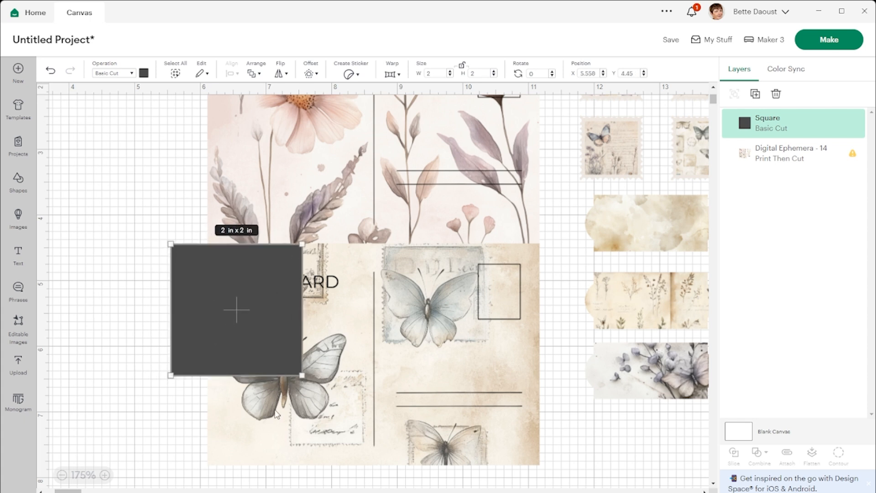
pyautogui.moveTo(302, 376); pyautogui.dragTo(561, 465)
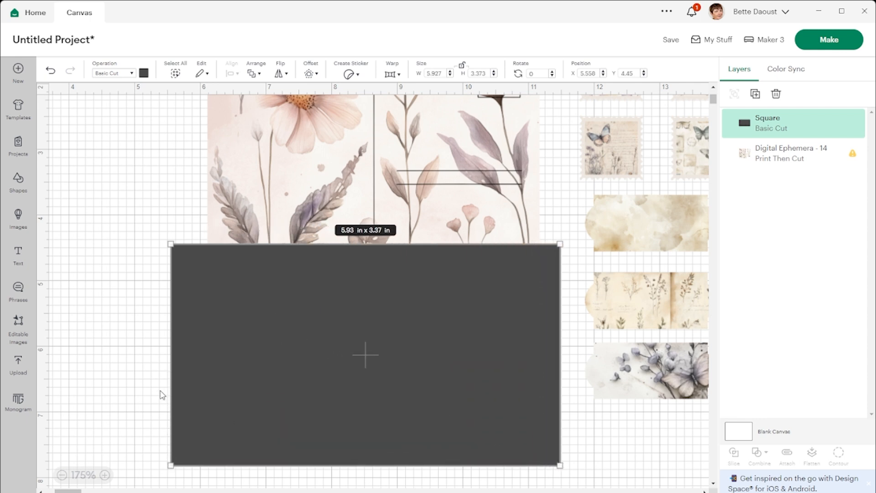
# Step: Slice the butterfly postcard out of the ephemera sheet using the dark rectangle
pyautogui.click(62, 367)
pyautogui.moveTo(67, 351); pyautogui.dragTo(295, 439)
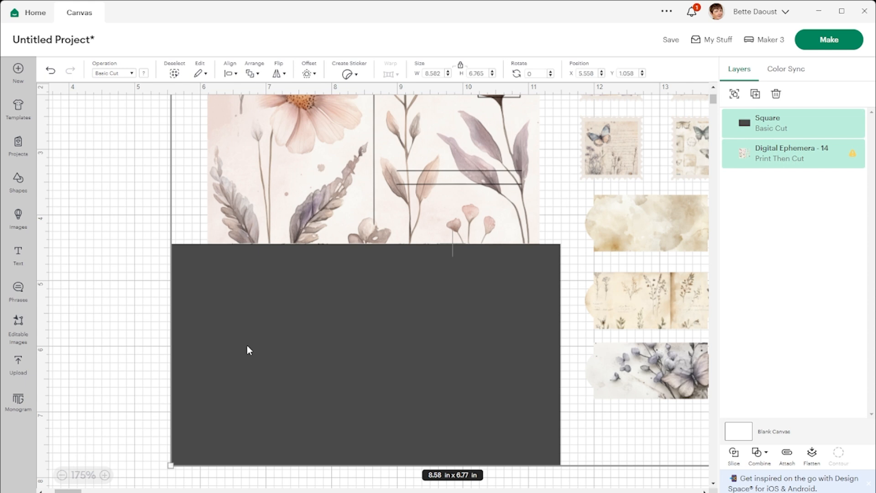
pyautogui.click(734, 454)
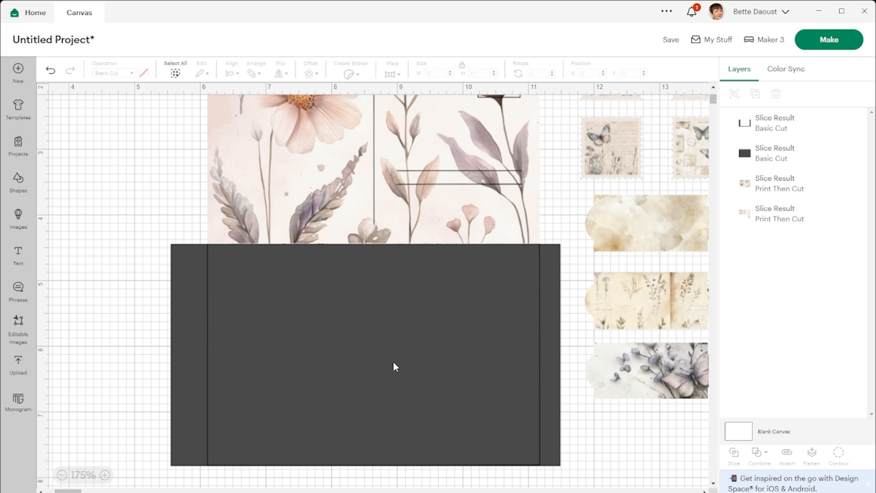
# Step: Delete both dark slice pieces, then move the butterfly postcard to about X 4.82, Y 5.90 and the remaining sheet to about X 5.04, Y 2.31
pyautogui.moveTo(393, 361); pyautogui.dragTo(300, 379)
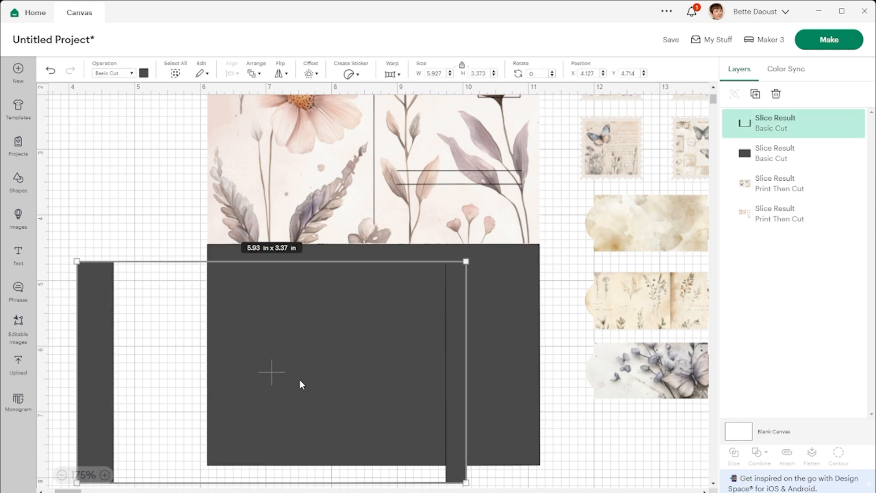
pyautogui.press('Delete')
pyautogui.click(308, 357)
pyautogui.press('Delete')
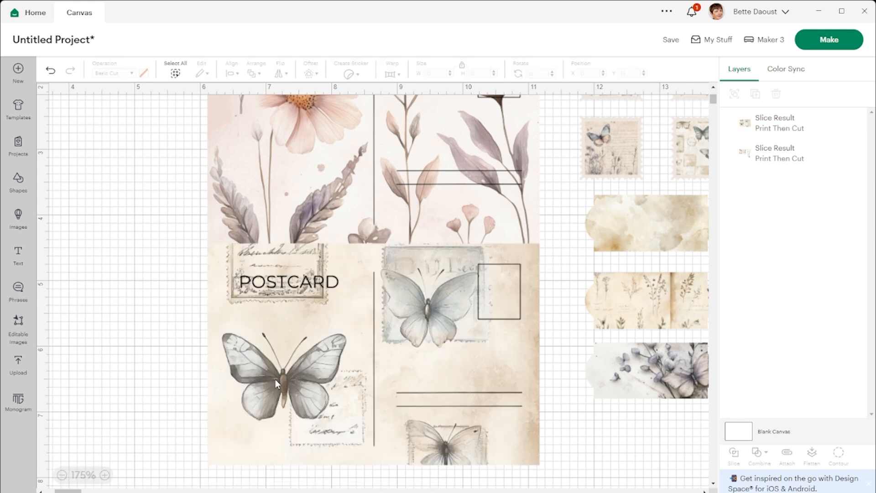
pyautogui.moveTo(321, 381); pyautogui.dragTo(241, 462)
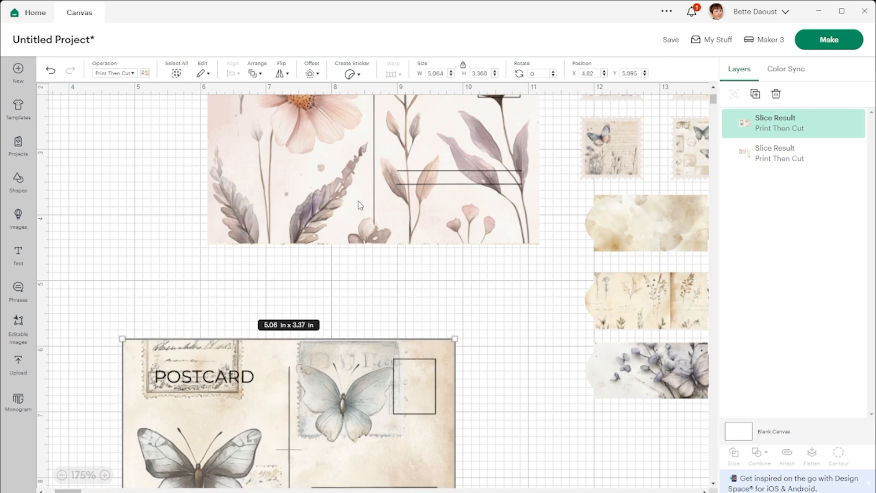
pyautogui.moveTo(356, 187); pyautogui.dragTo(287, 270)
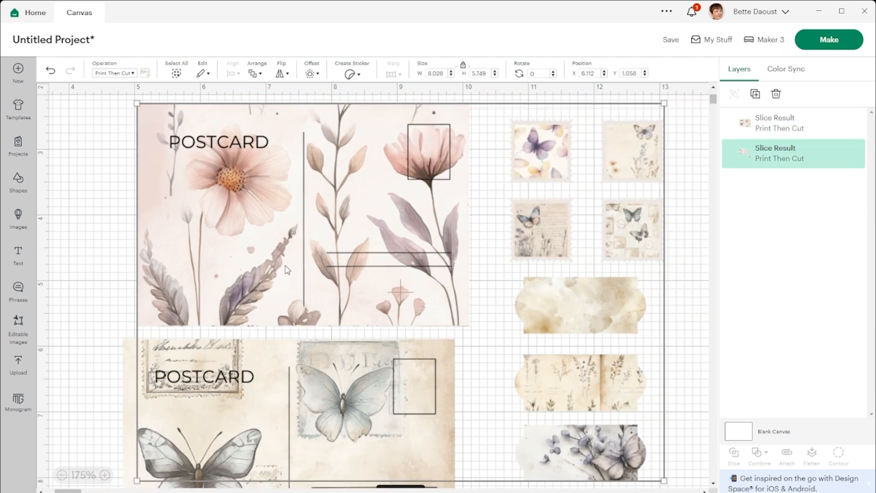
# Step: Add another square with unlocked proportions and stretch it to about 6.05 x 3.56 in over the flower postcard
pyautogui.click(17, 178)
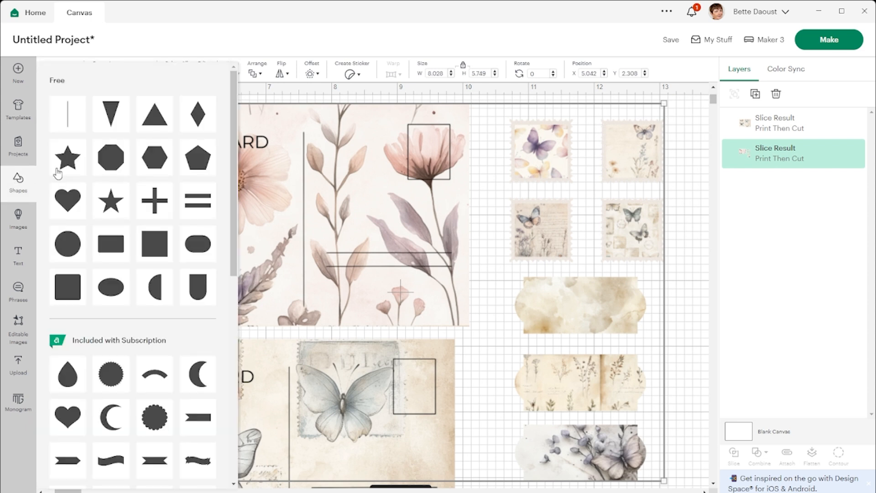
pyautogui.click(148, 246)
pyautogui.moveTo(137, 182); pyautogui.dragTo(132, 142)
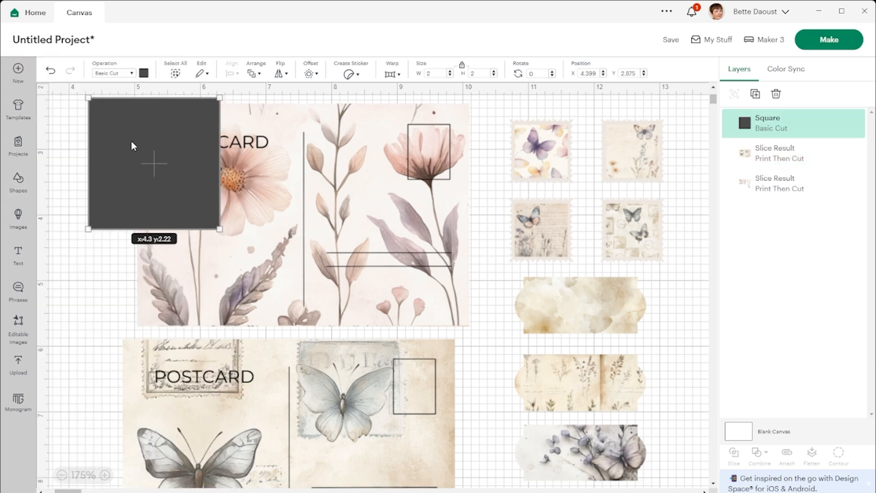
pyautogui.click(462, 67)
pyautogui.moveTo(221, 231); pyautogui.dragTo(488, 333)
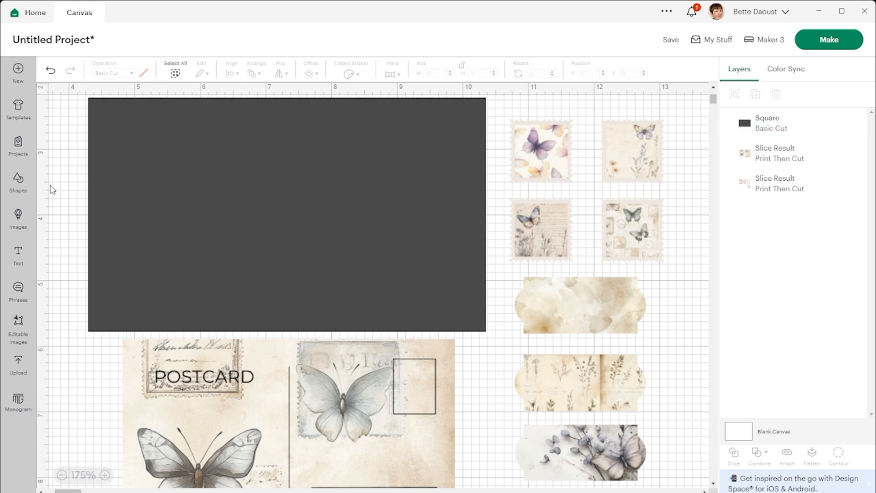
# Step: Slice the flower postcard out of the remaining sheet and delete both dark slice pieces
pyautogui.moveTo(49, 183); pyautogui.dragTo(216, 240)
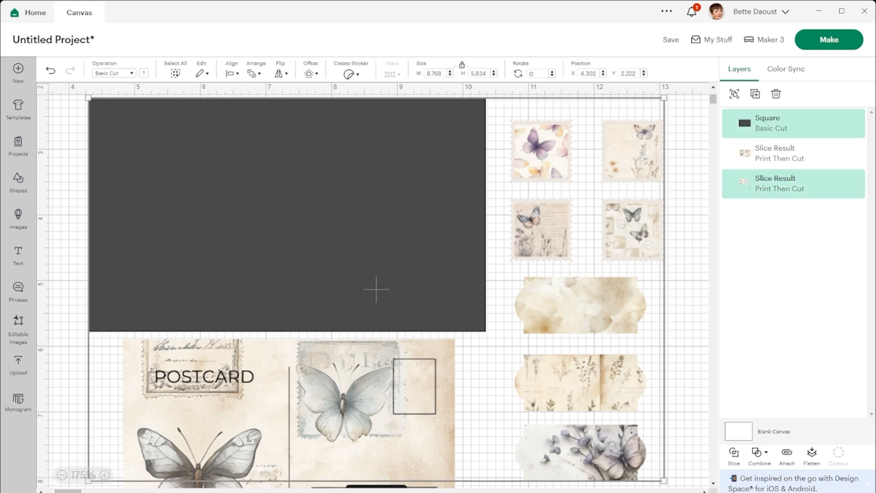
pyautogui.click(736, 455)
pyautogui.click(294, 257)
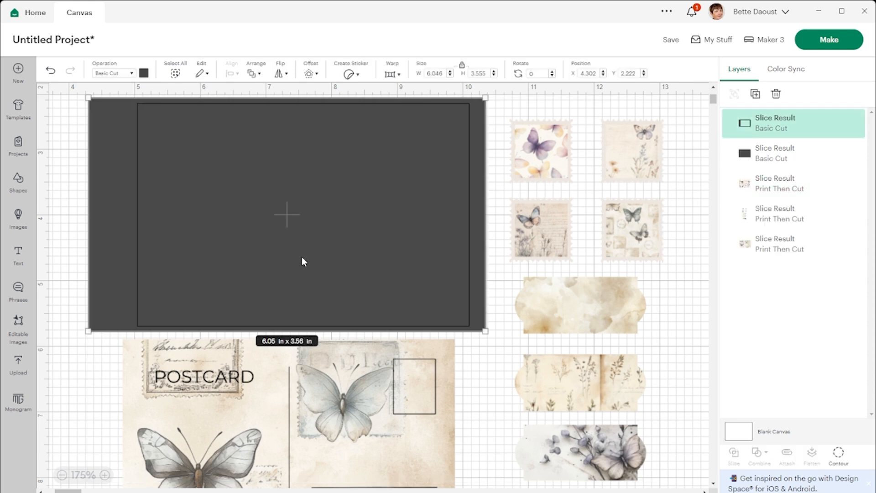
pyautogui.press('Delete')
pyautogui.click(302, 255)
pyautogui.press('Delete')
# Step: Move the flower postcard to about X 0, Y 0 on the canvas and scale it to about 4.01 x 2.69 in
pyautogui.moveTo(291, 245); pyautogui.dragTo(213, 227)
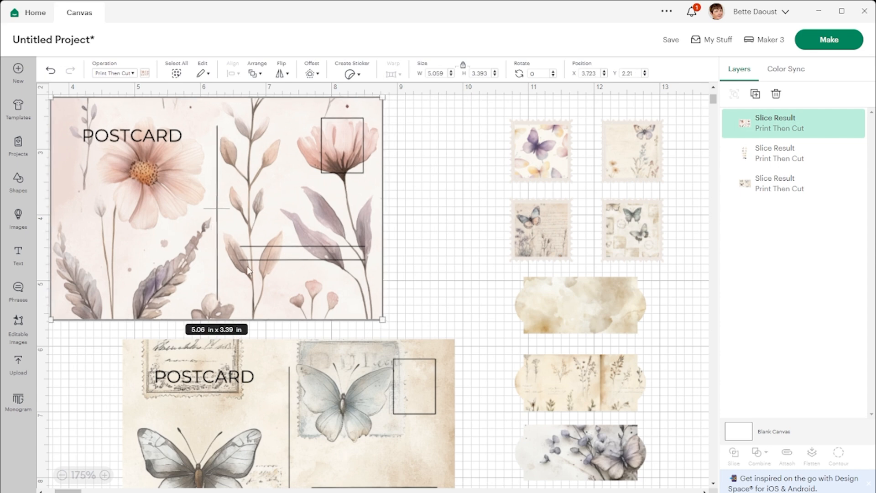
pyautogui.moveTo(68, 491); pyautogui.dragTo(57, 491)
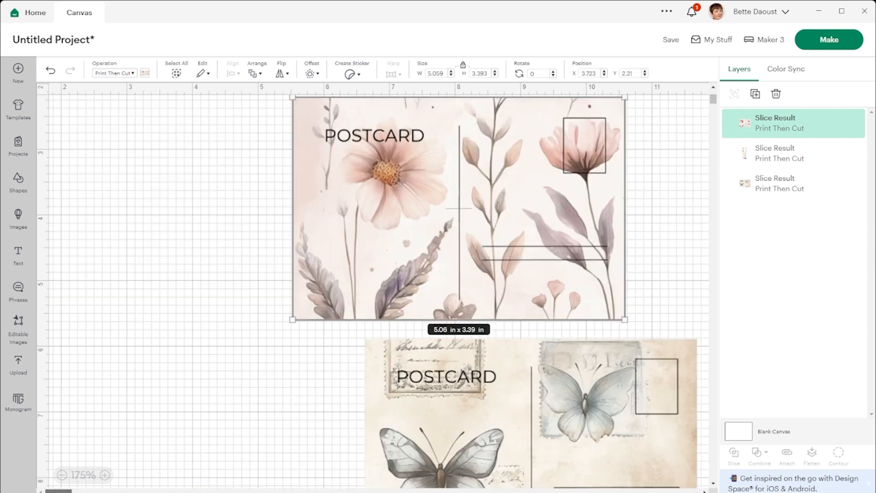
pyautogui.moveTo(445, 235); pyautogui.dragTo(208, 149)
pyautogui.scroll(3, 230, 230)
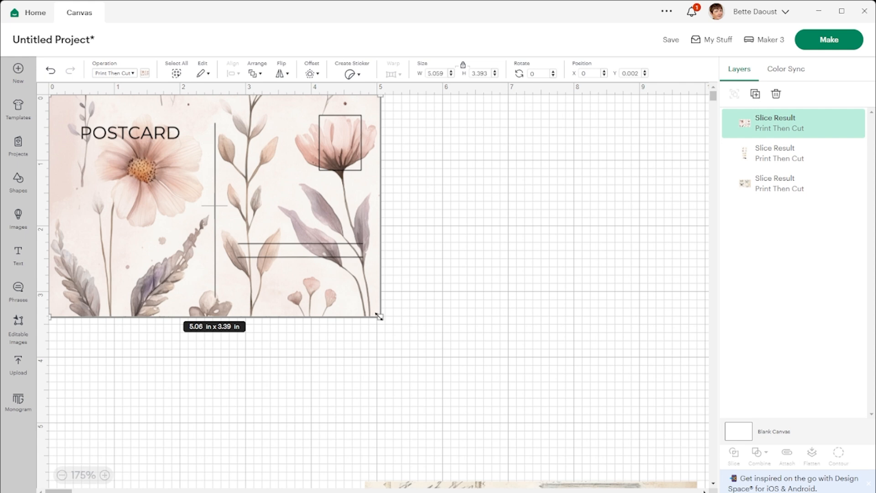
pyautogui.moveTo(380, 317); pyautogui.dragTo(310, 243)
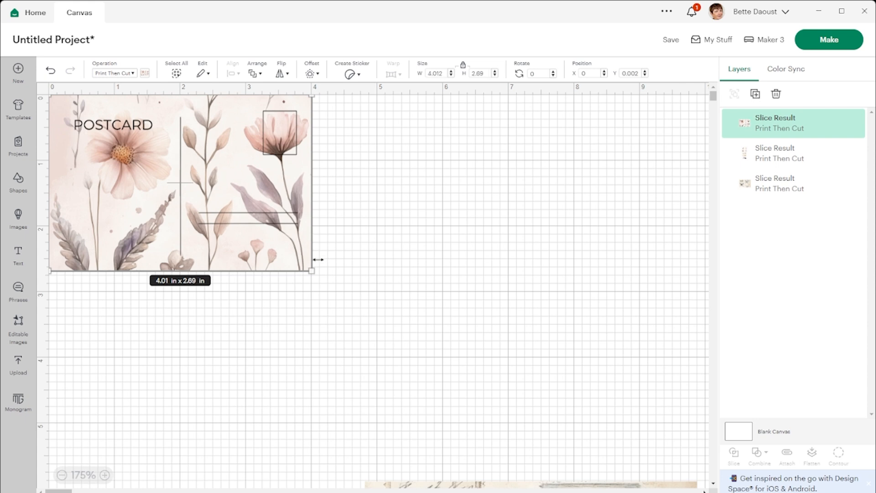
# Step: Place the butterfly postcard just below the flower postcard at about X 0, Y 2.78 and scale it to about 4.01 x 2.67 in
pyautogui.click(418, 480)
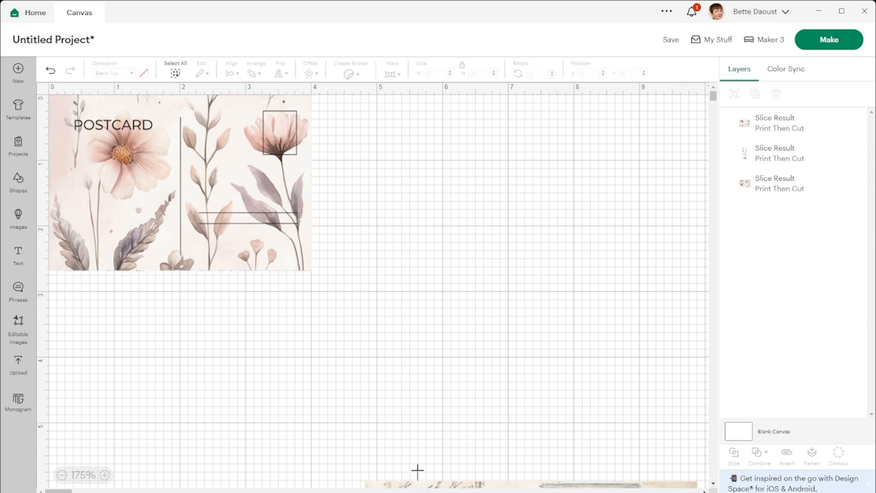
pyautogui.moveTo(410, 489); pyautogui.dragTo(84, 281)
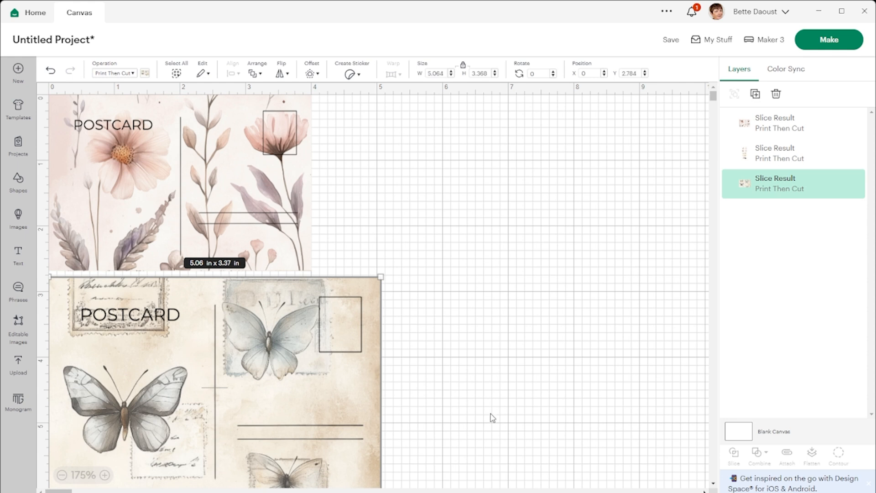
pyautogui.scroll(-3, 493, 418)
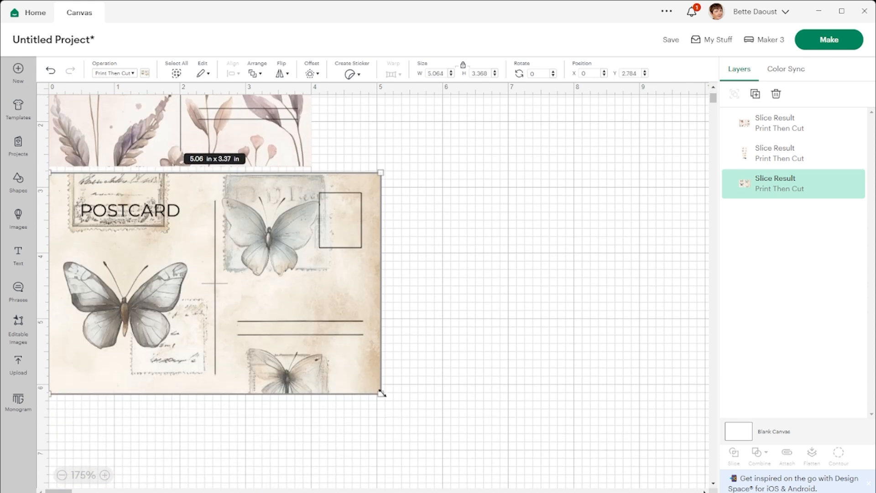
pyautogui.moveTo(383, 393); pyautogui.dragTo(242, 347)
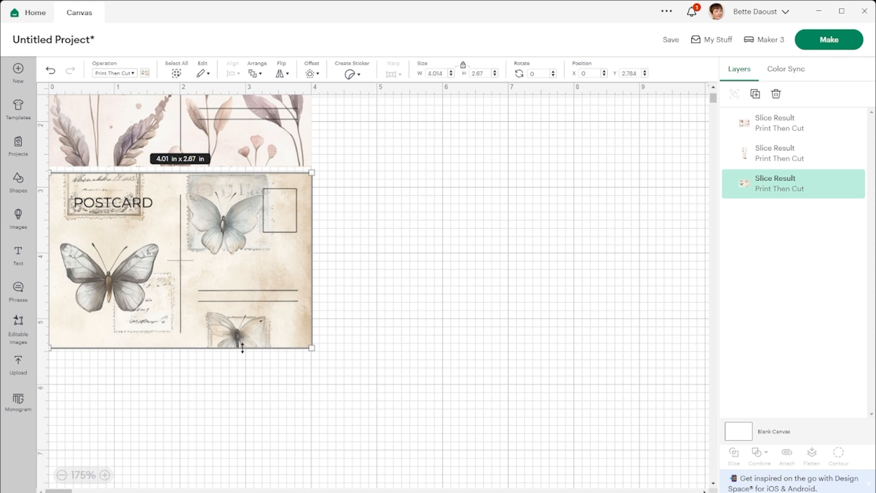
# Step: Move the strip of stamps and labels beside the two postcards, to about X 4.14, Y 0.14
pyautogui.click(408, 299)
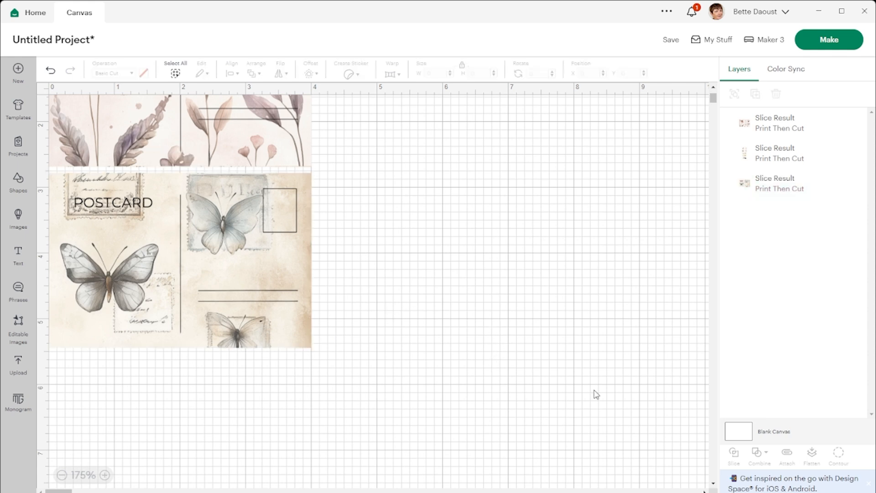
pyautogui.scroll(-3, 588, 392)
pyautogui.scroll(3, 588, 391)
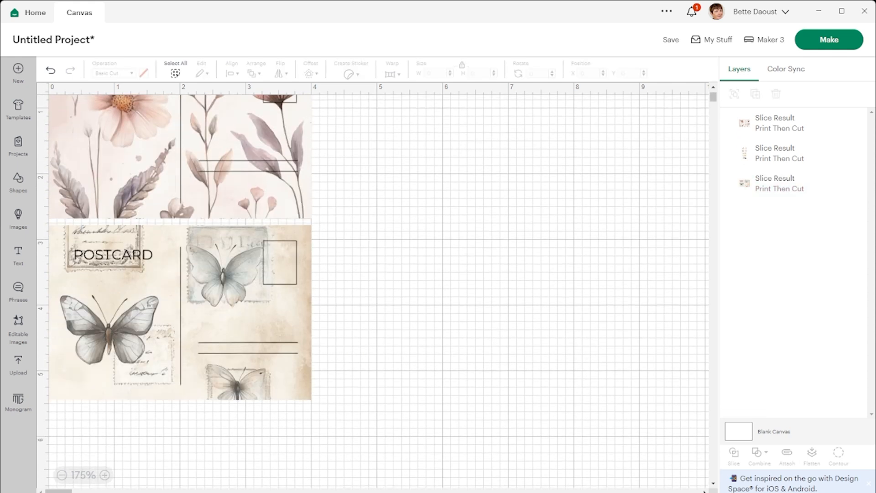
pyautogui.hscroll(3, 601, 308)
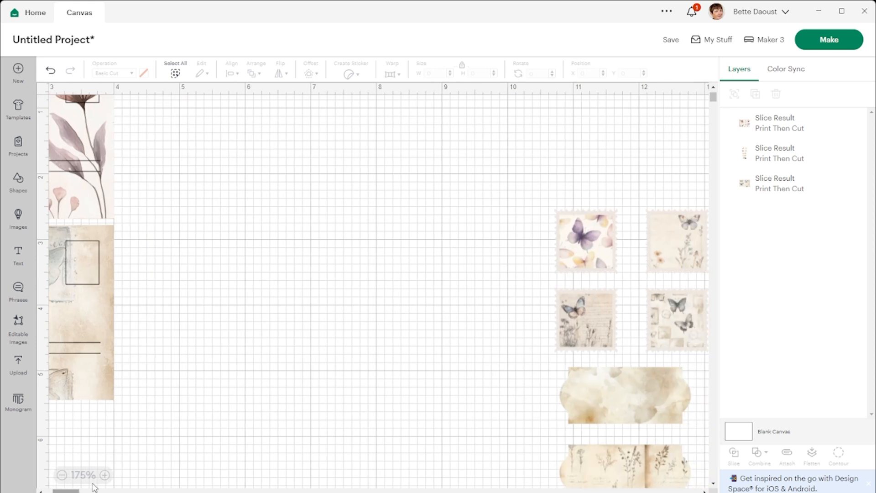
pyautogui.moveTo(590, 318); pyautogui.dragTo(184, 220)
pyautogui.scroll(-1, 401, 349)
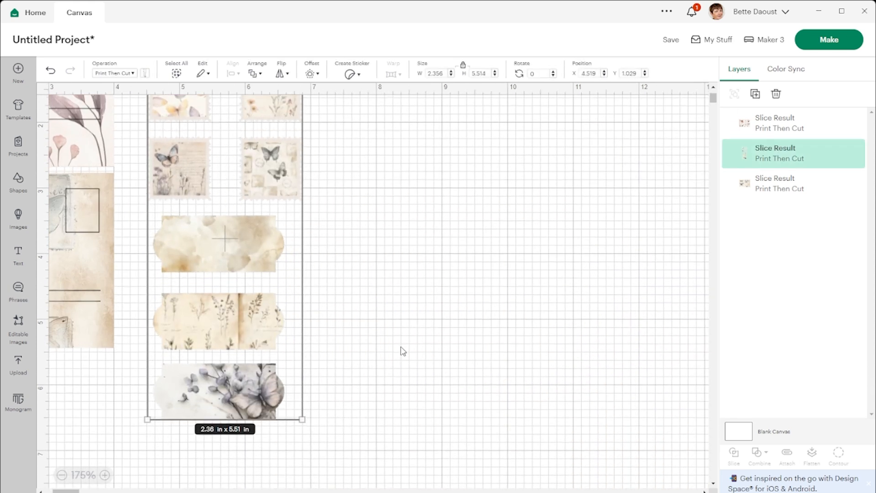
pyautogui.scroll(2, 403, 341)
pyautogui.moveTo(201, 359); pyautogui.dragTo(181, 298)
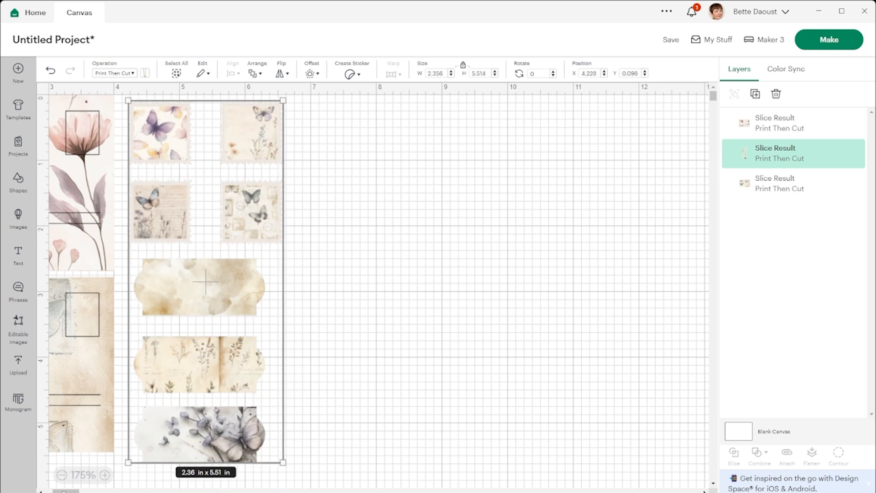
pyautogui.moveTo(64, 491); pyautogui.dragTo(57, 491)
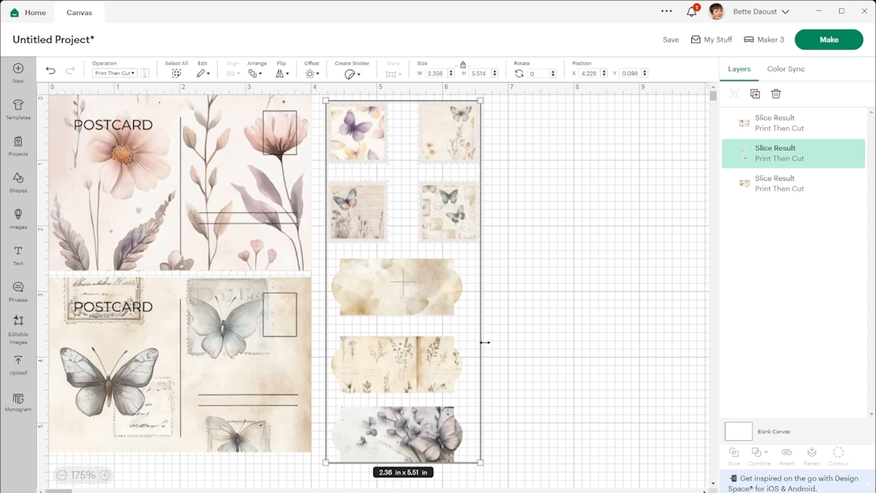
pyautogui.moveTo(429, 284); pyautogui.dragTo(418, 296)
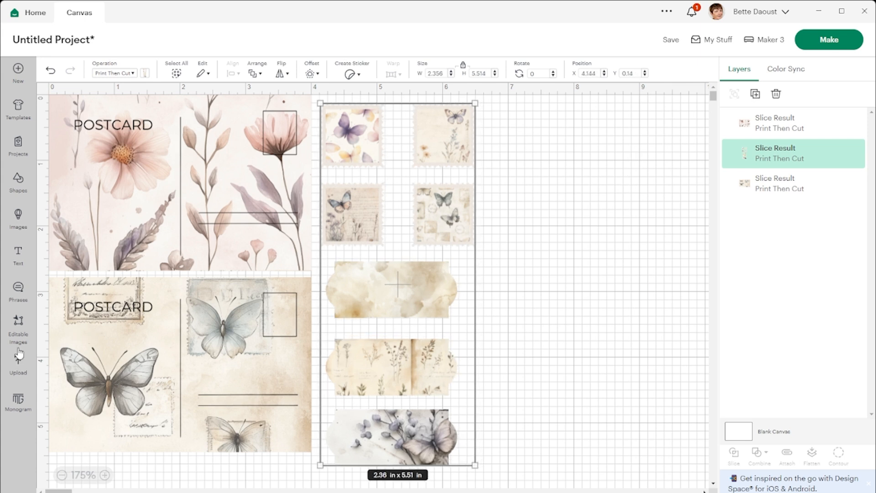
# Step: Clear the page area by moving both postcards and the stamps-and-labels strip aside, placing the strip at about X 6.89, Y 0.61
pyautogui.moveTo(133, 231); pyautogui.dragTo(617, 266)
pyautogui.moveTo(143, 401); pyautogui.dragTo(658, 343)
pyautogui.moveTo(382, 297); pyautogui.dragTo(553, 322)
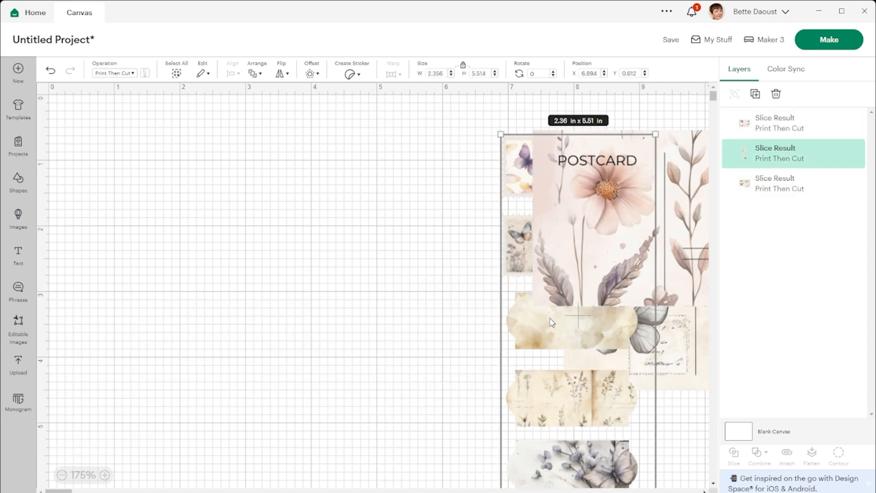
# Step: Add the uploaded white digital paper with three butterflies over wildflowers to the canvas and auto-resize it to fit 8.5 x 11 in Letter paper
pyautogui.click(23, 365)
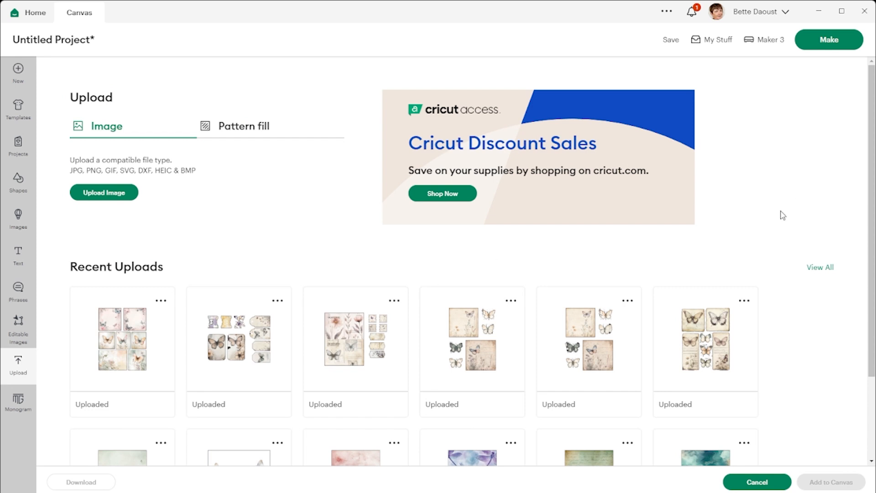
pyautogui.scroll(-2, 443, 354)
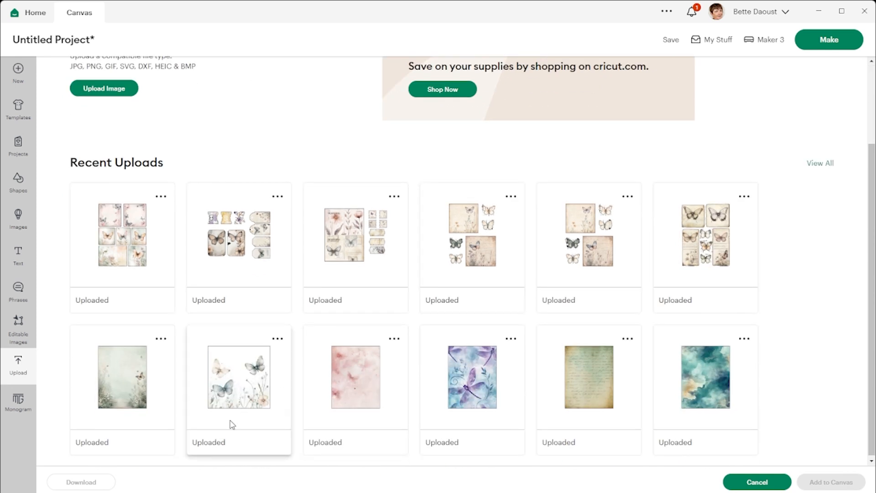
pyautogui.click(249, 380)
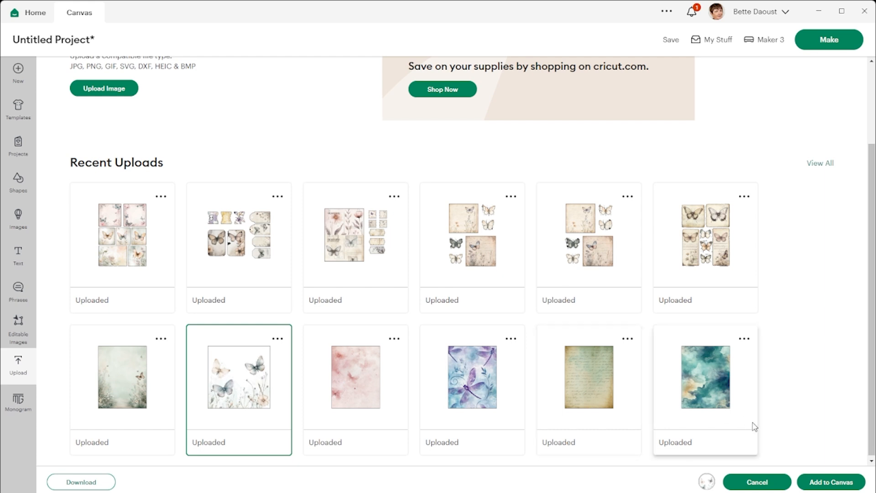
pyautogui.click(830, 483)
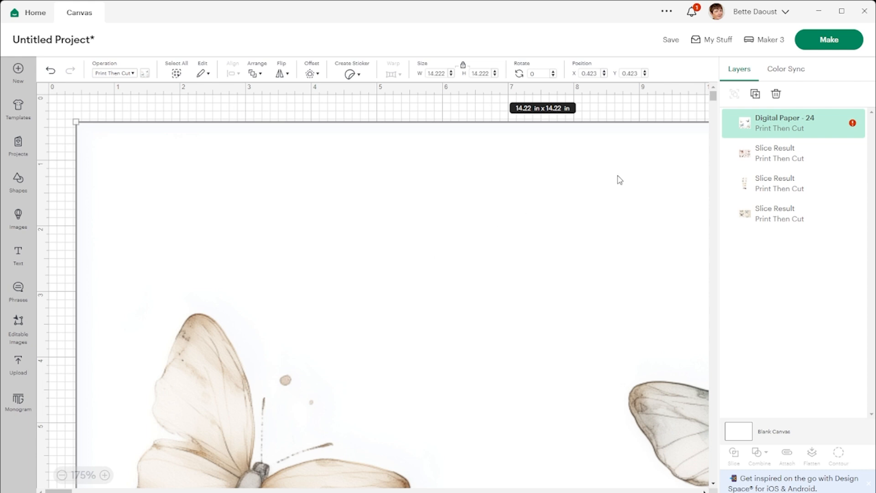
pyautogui.click(853, 123)
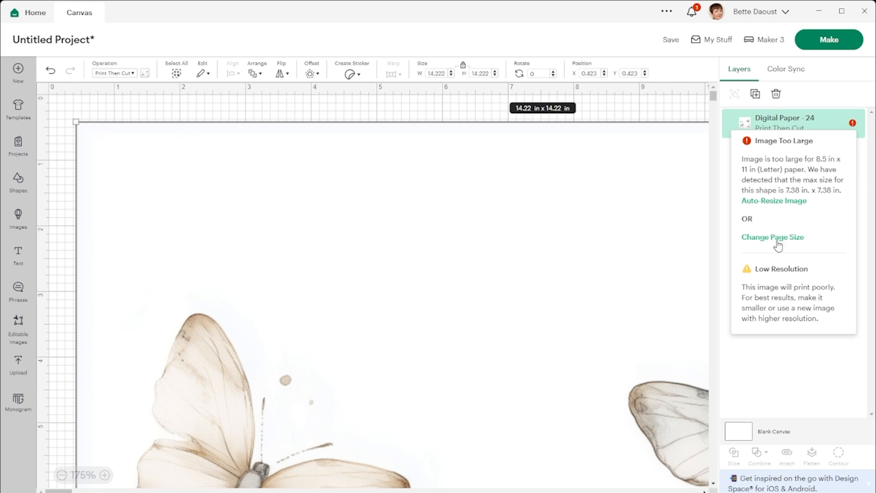
pyautogui.click(776, 201)
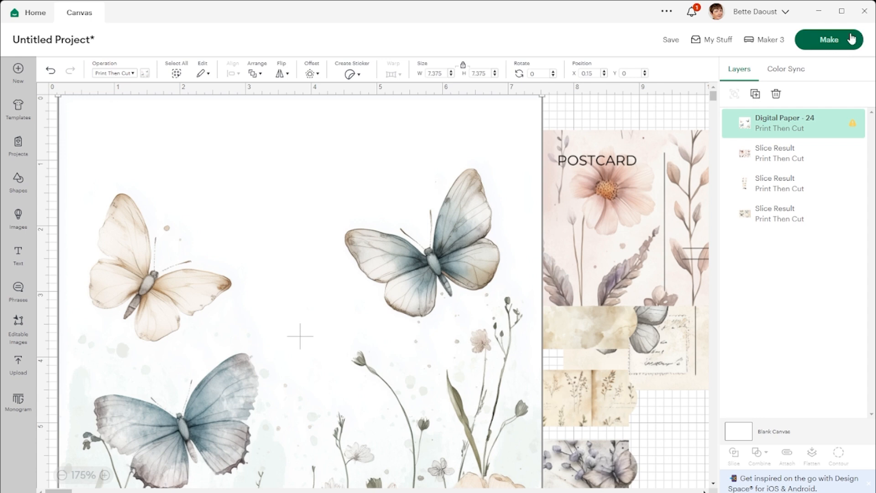
# Step: Preview how the digital paper and the ephemera pieces are laid out on the two Print Then Cut mats, and return to the canvas
pyautogui.click(831, 42)
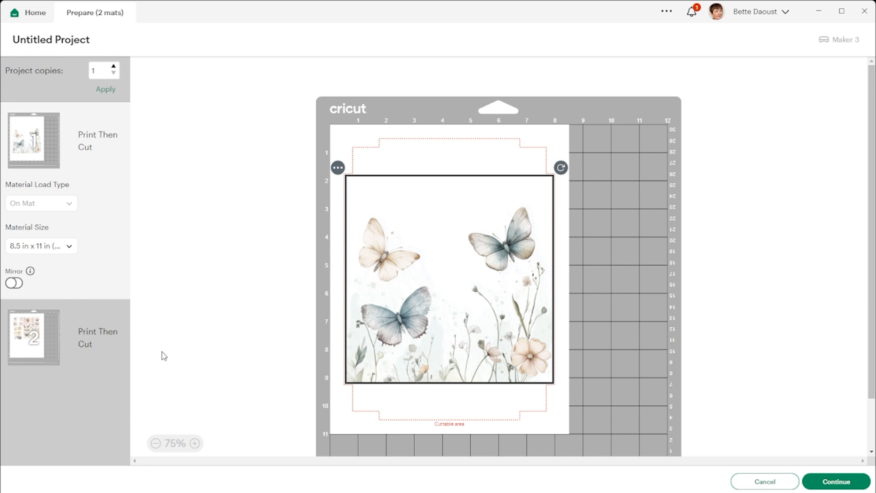
pyautogui.click(32, 335)
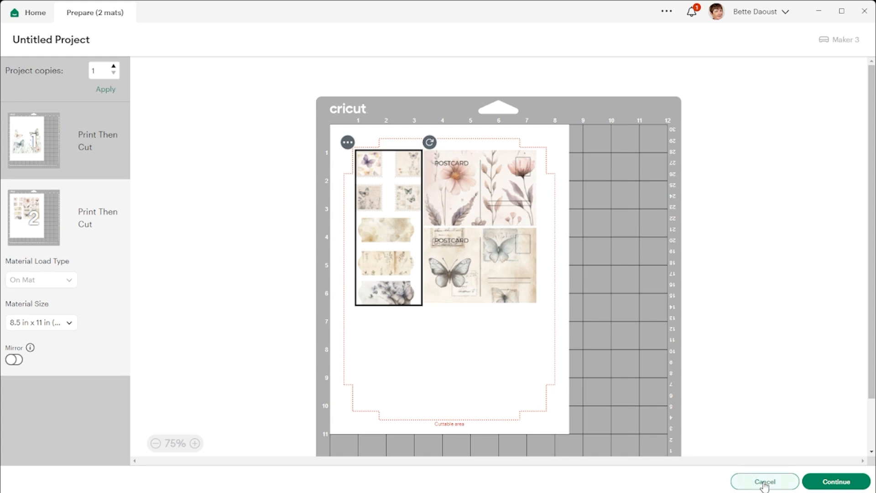
pyautogui.click(765, 483)
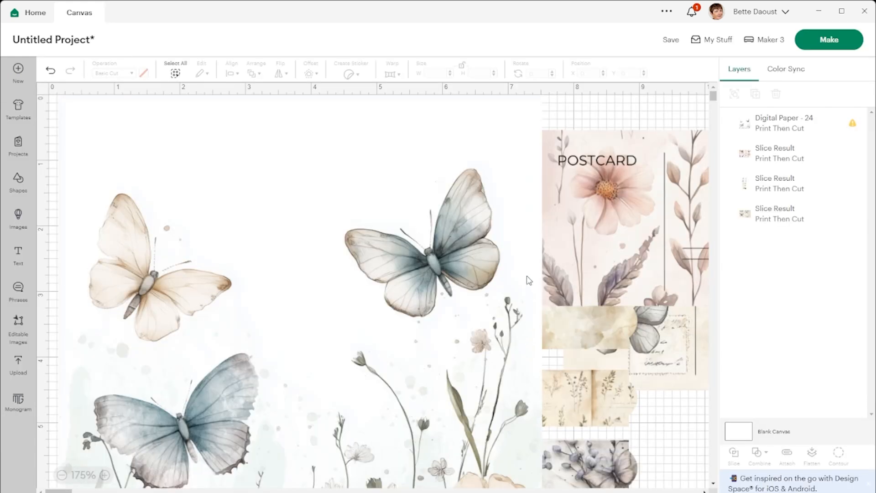